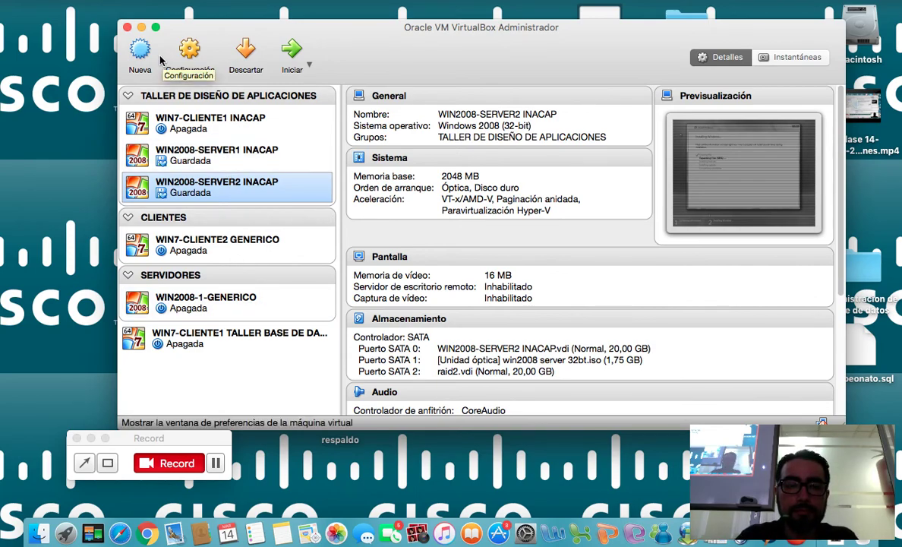
Step: Start creating a new virtual machine and name it WIN2008-SERVER1 AIEP
left_click(140, 50)
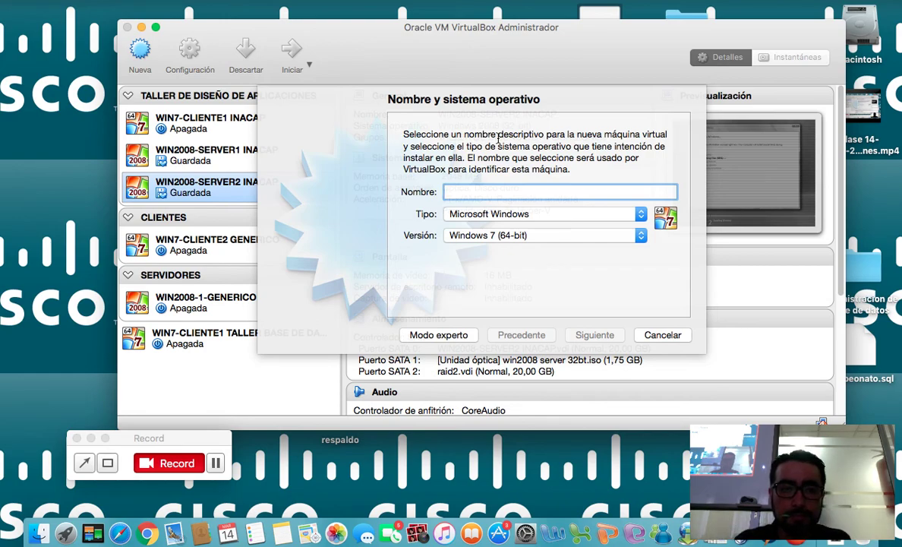
type("win")
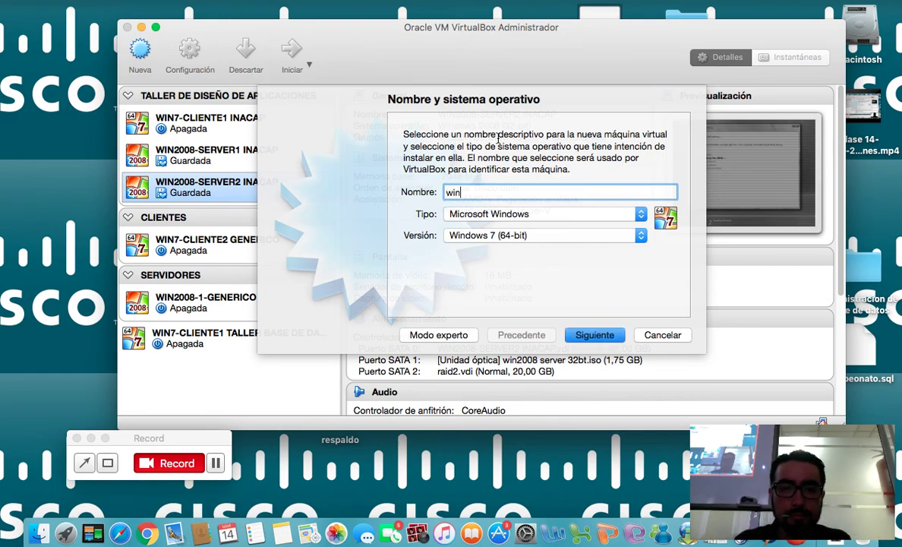
key("BackSpace")
key("BackSpace")
key("BackSpace")
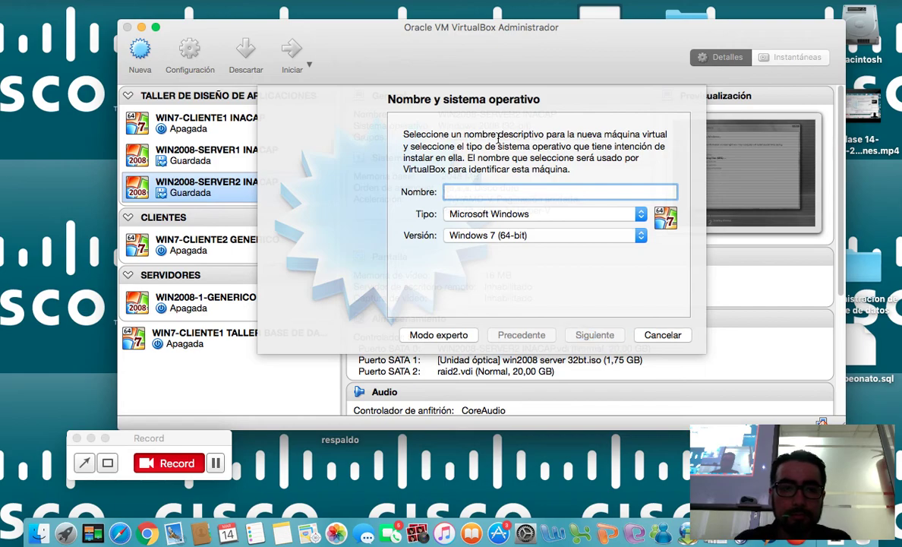
type("W")
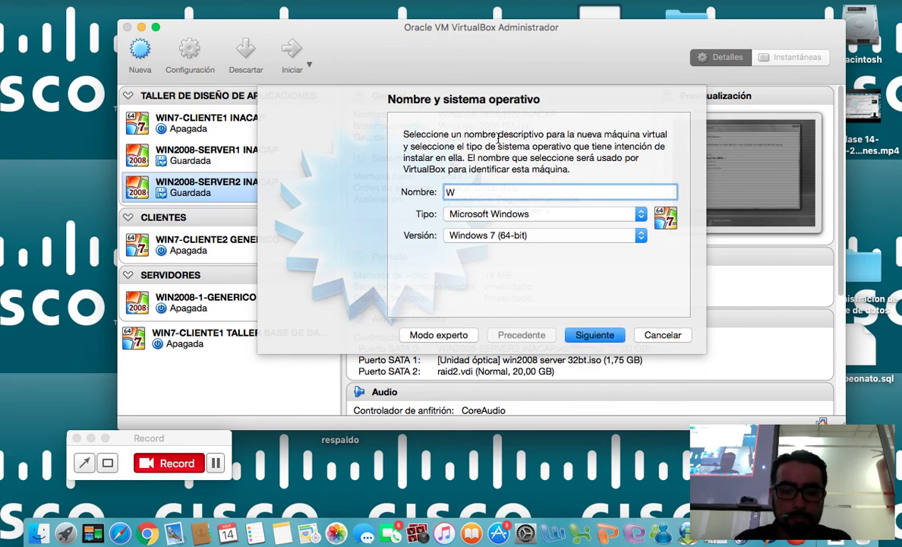
type("IN2008")
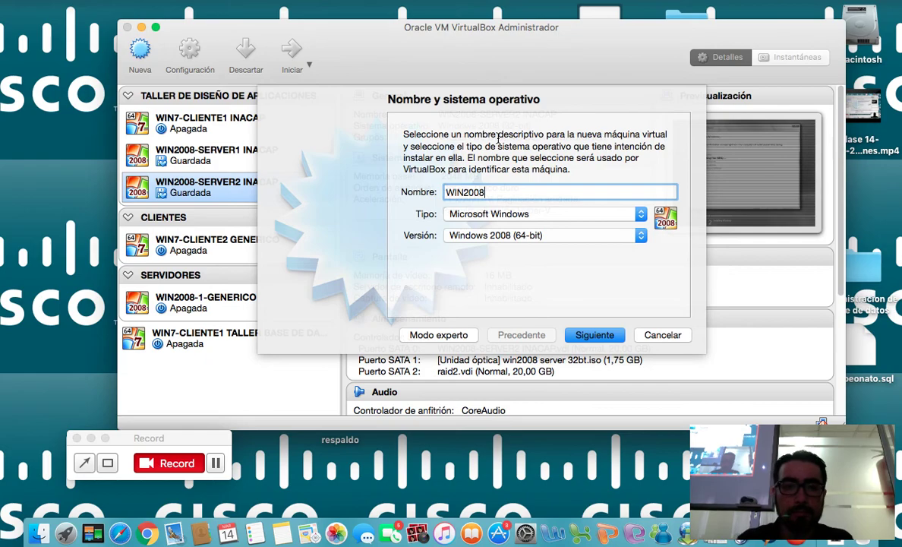
type("-SERVER1")
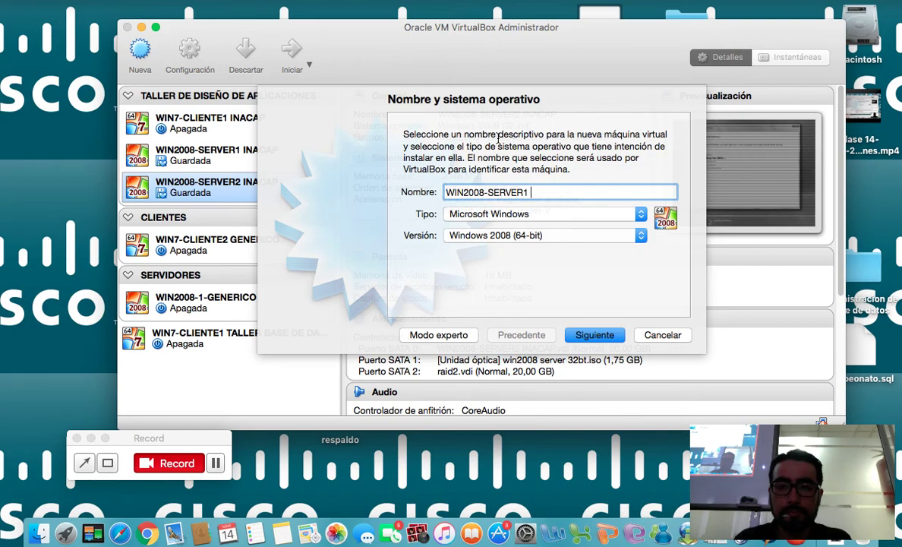
type(" ORACXLE")
key("BackSpace")
key("BackSpace")
key("BackSpace")
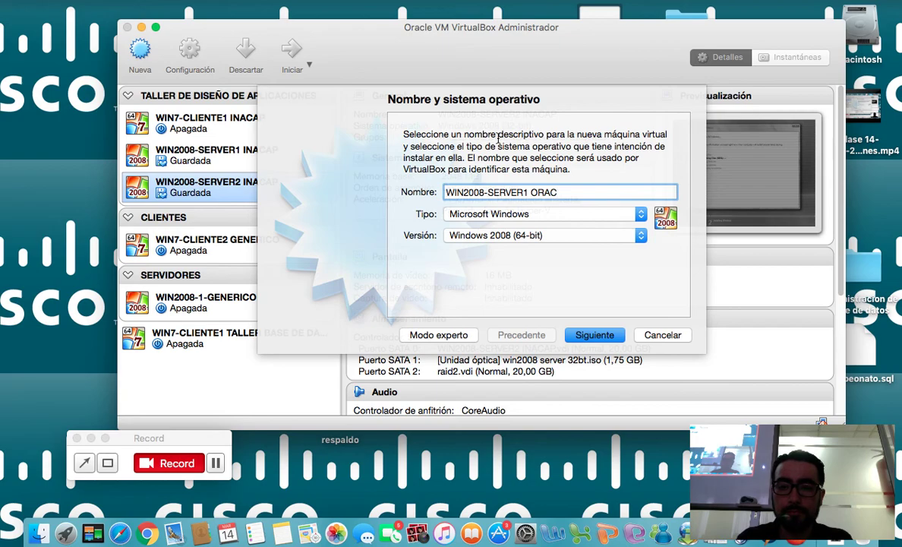
key("BackSpace")
key("BackSpace")
key("BackSpace")
key("BackSpace")
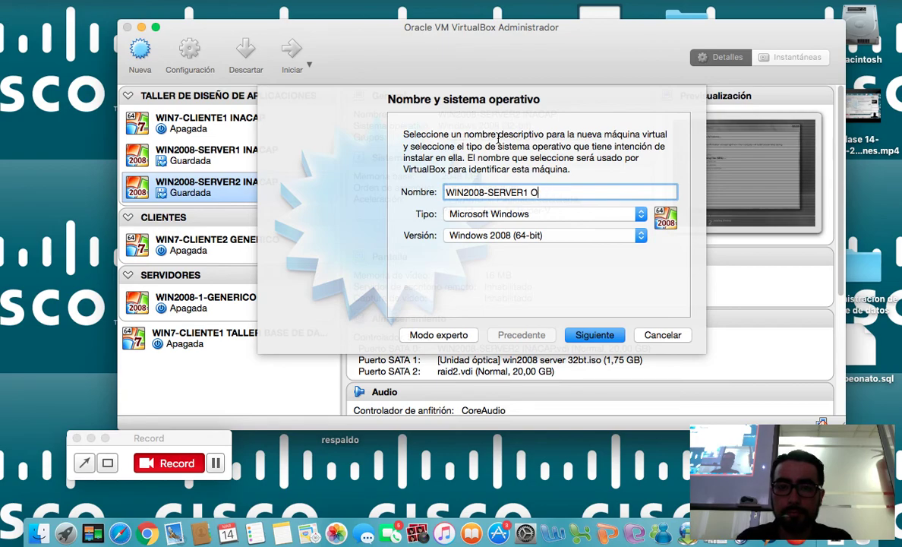
type("AIEP")
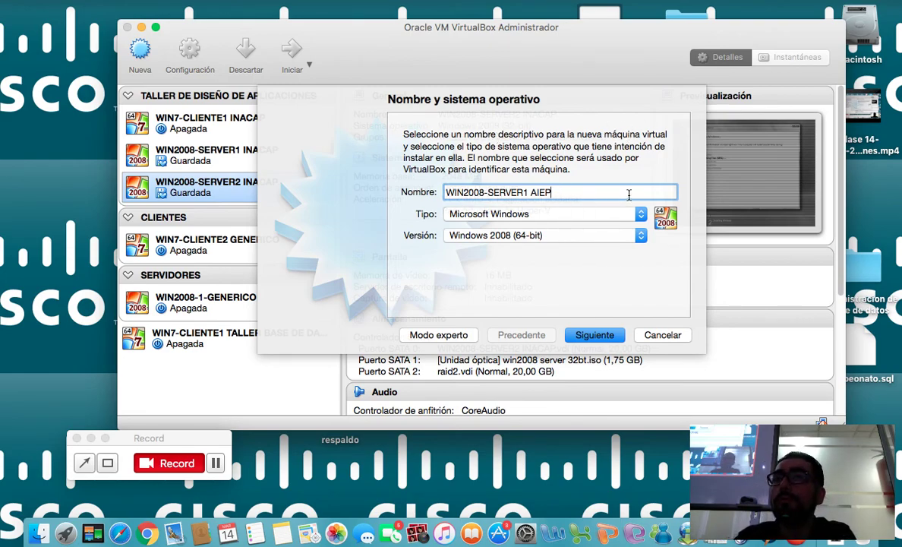
Step: Set the new machine's operating system version to Windows 2008 (32-bit) and continue to the memory size
left_click(548, 238)
left_click(548, 226)
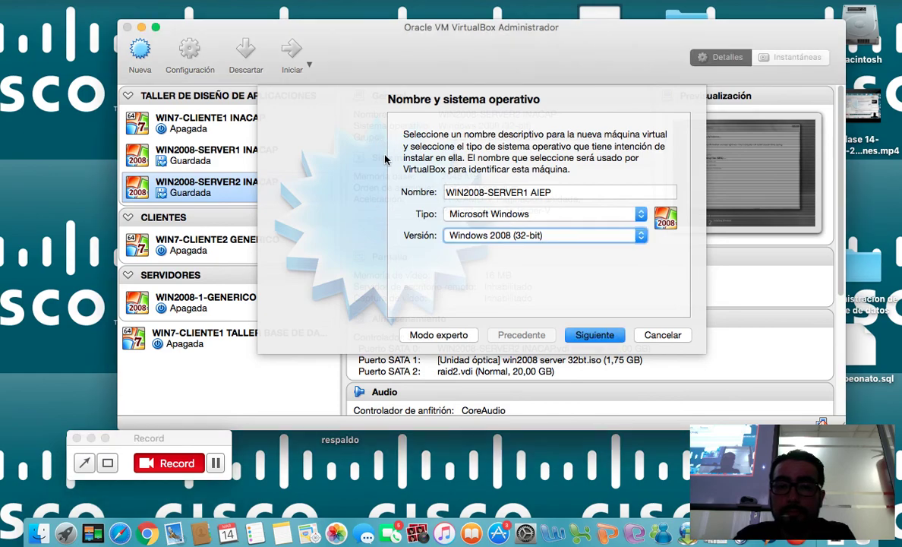
left_click(106, 461)
mouse_move(346, 237)
left_mouse_down()
mouse_move(515, 240)
mouse_move(671, 291)
left_mouse_up()
left_click(605, 332)
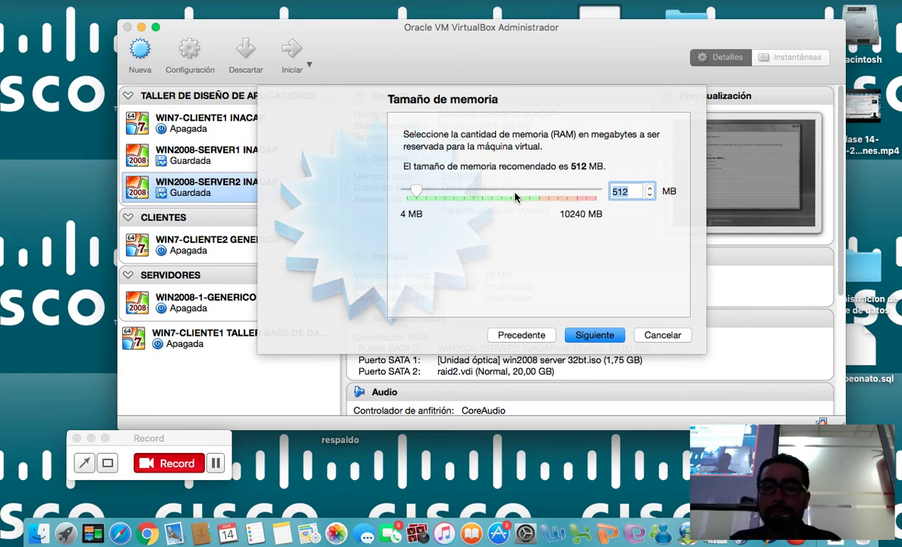
Step: Set the new machine's memory to 2048 MB and continue to the hard disk options
type("20")
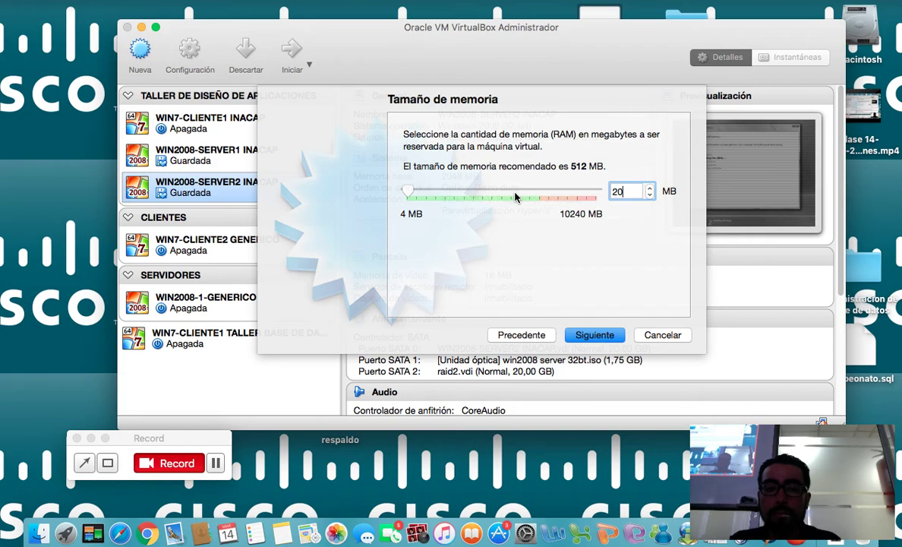
type("48")
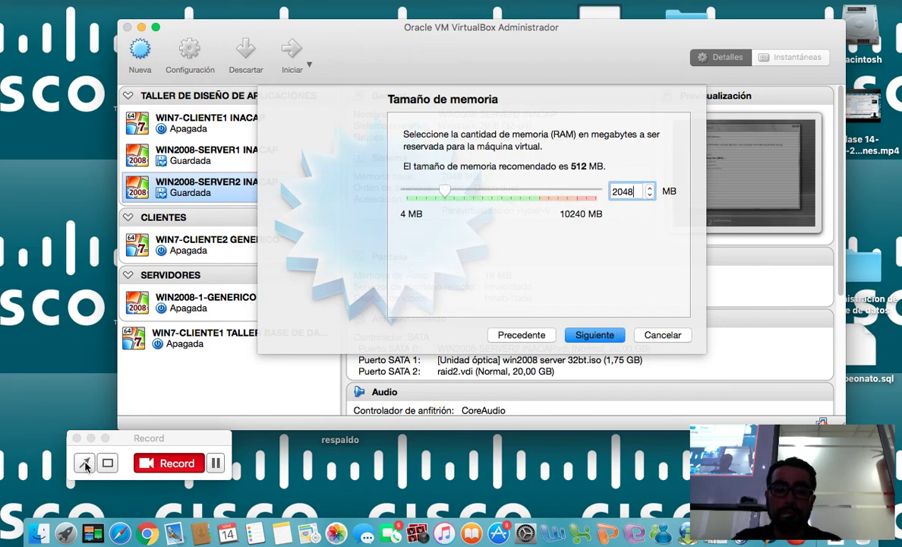
left_click(82, 434)
mouse_move(391, 112)
left_mouse_down()
mouse_move(447, 161)
mouse_move(714, 235)
mouse_move(718, 244)
left_mouse_up()
left_click(594, 335)
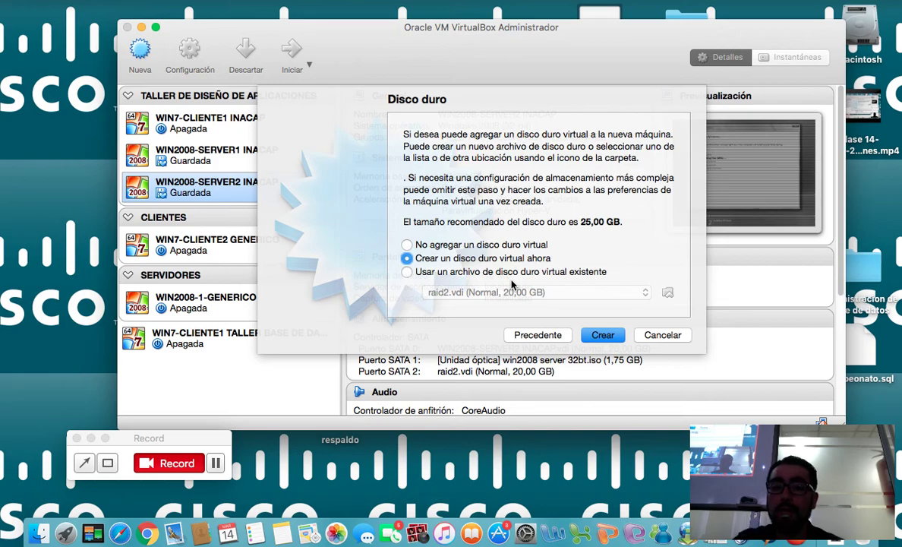
Step: Create a new dynamically allocated VDI virtual hard disk of 20 GB and finish creating the machine
left_click(604, 336)
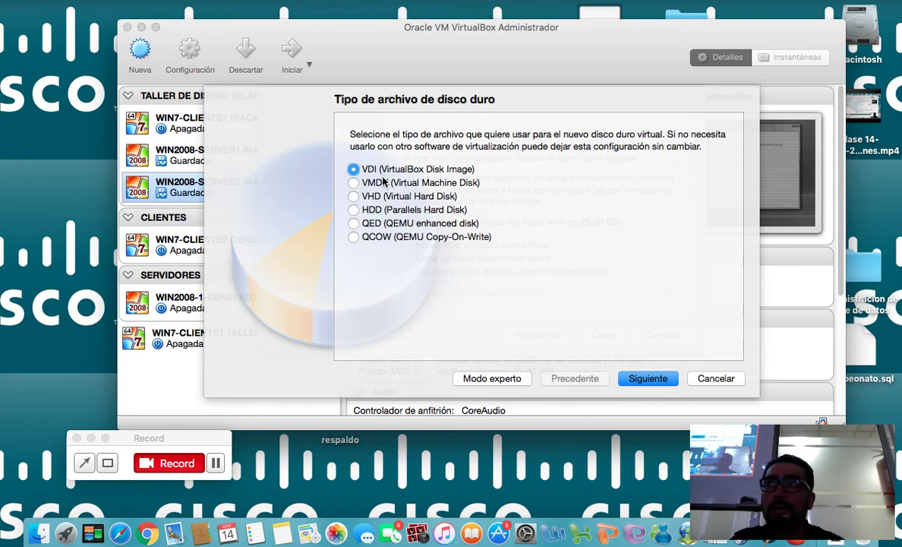
left_click(646, 378)
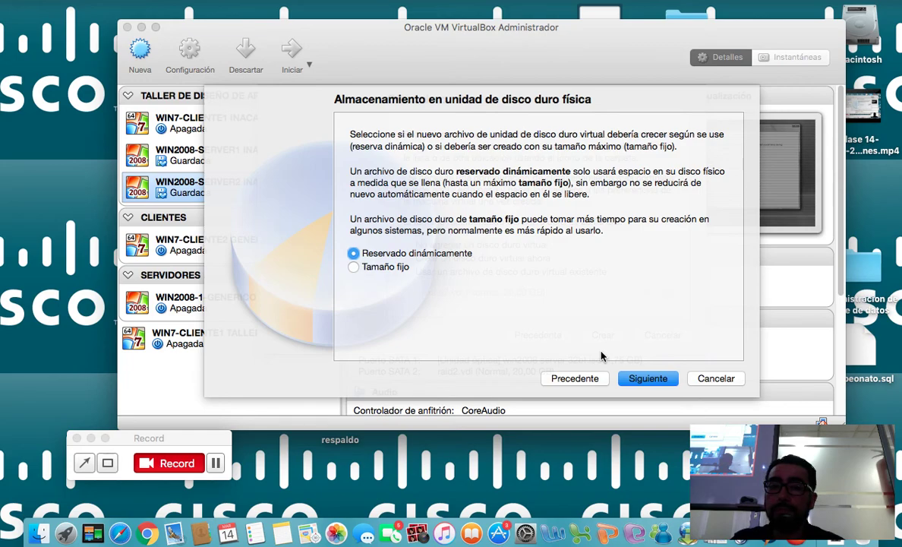
left_click(646, 379)
left_click(717, 235)
key("BackSpace")
type("0")
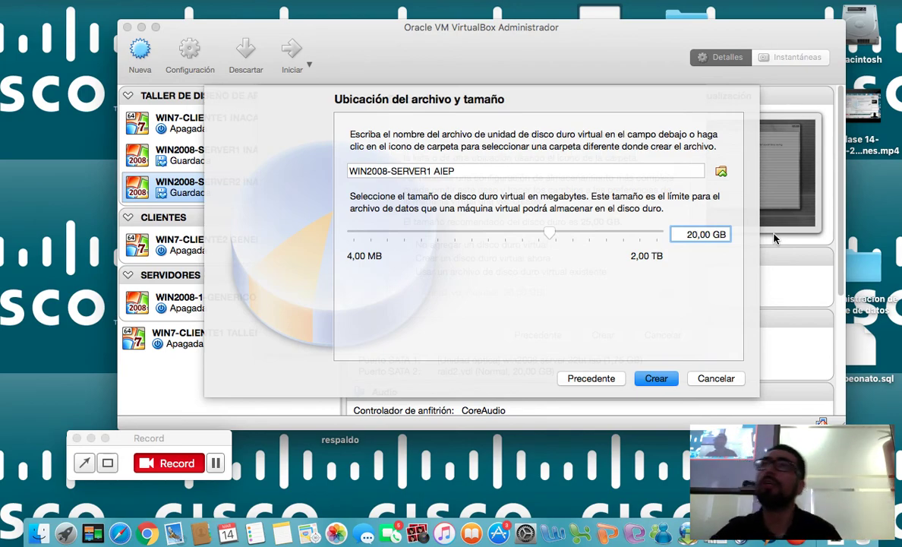
left_click(655, 378)
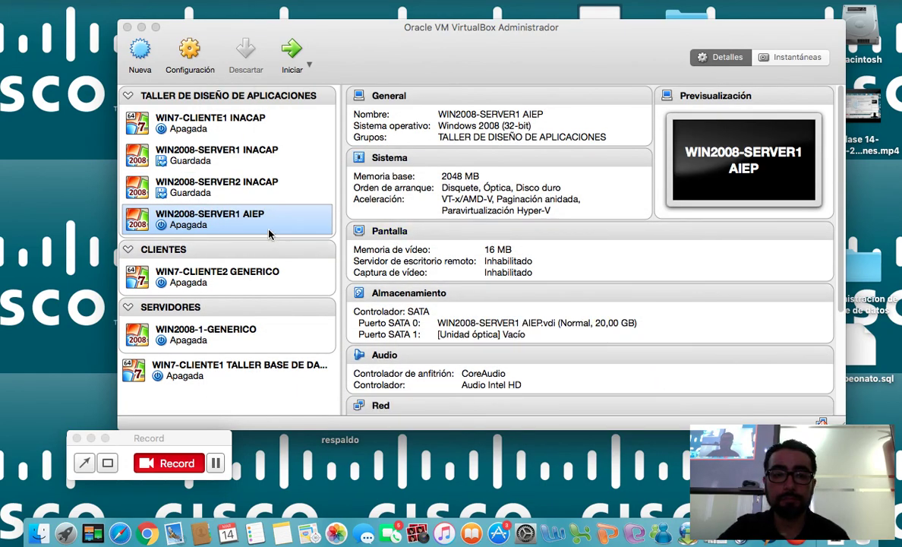
Step: Move WIN2008-SERVER1 AIEP out of the TALLER DE DISEÑO DE APLICACIONES group to the end of the machine list
left_click(227, 207)
left_click_drag(227, 207, 255, 402)
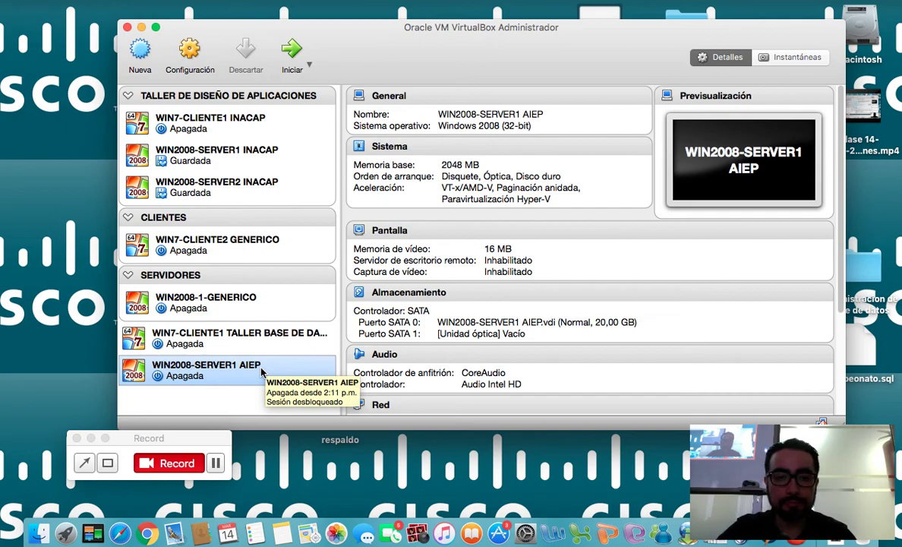
left_click(253, 338)
left_click(247, 372)
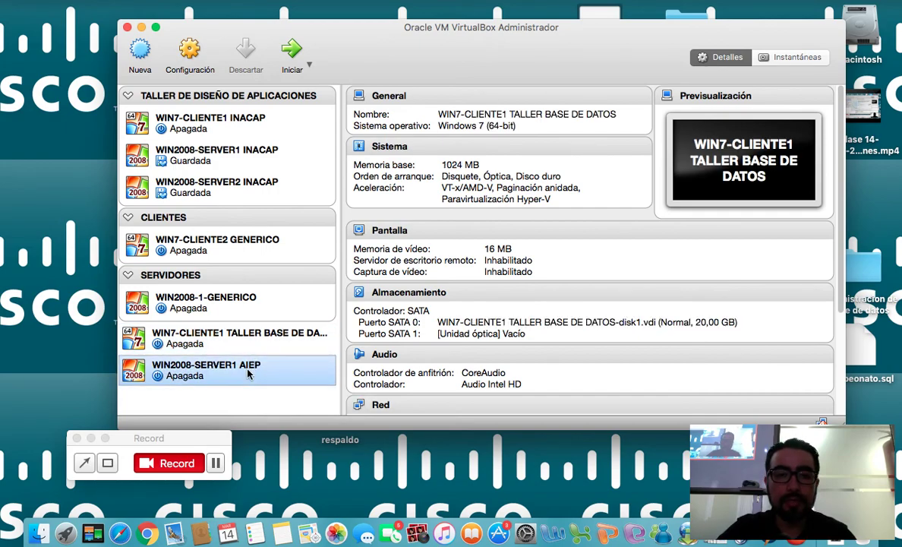
Step: In the WIN2008-SERVER1 AIEP system settings, disable floppy boot, order the boot devices optical first and hard disk second, and accept
right_click(247, 372)
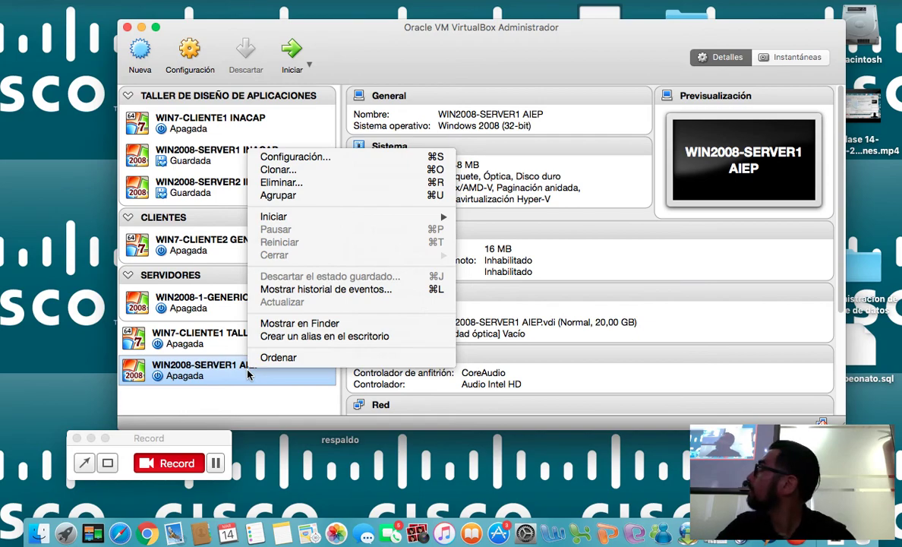
left_click(288, 158)
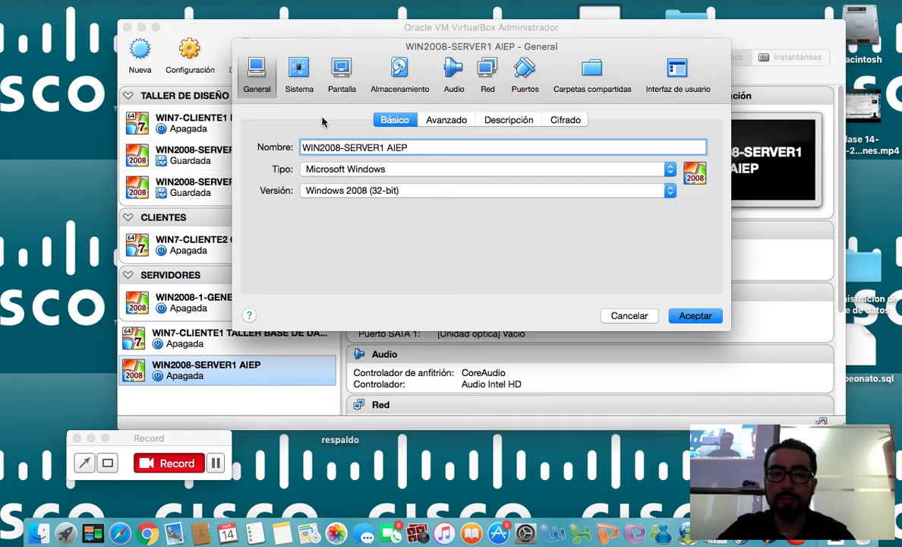
left_click(305, 79)
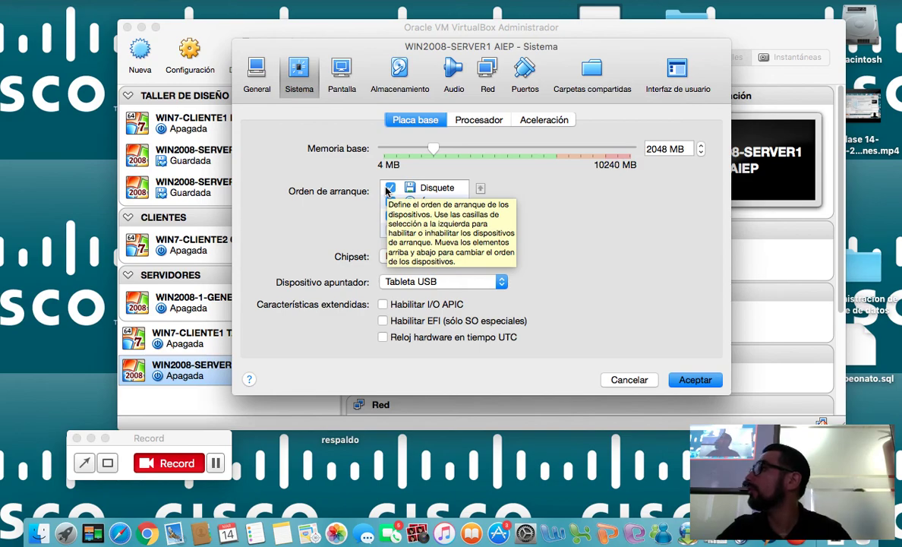
left_click(389, 188)
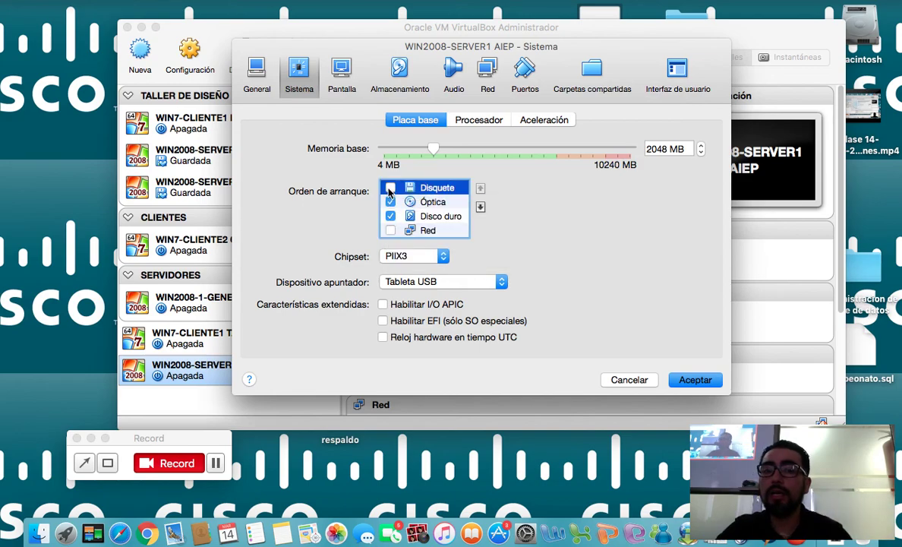
left_click(428, 203)
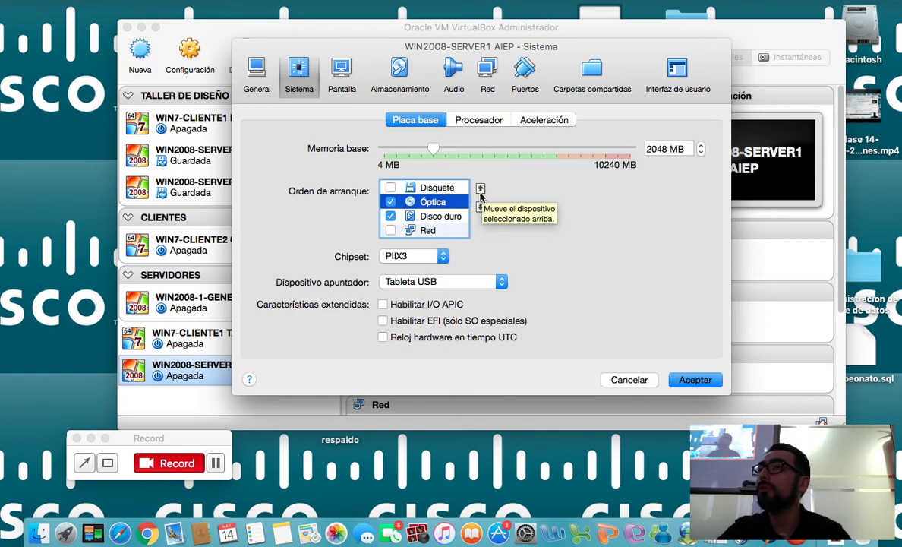
left_click(479, 191)
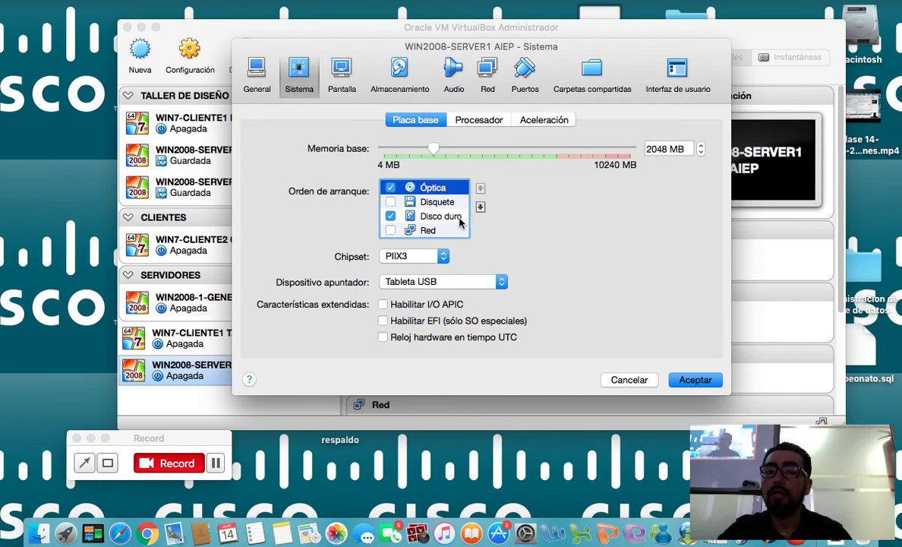
left_click(428, 214)
left_click(480, 191)
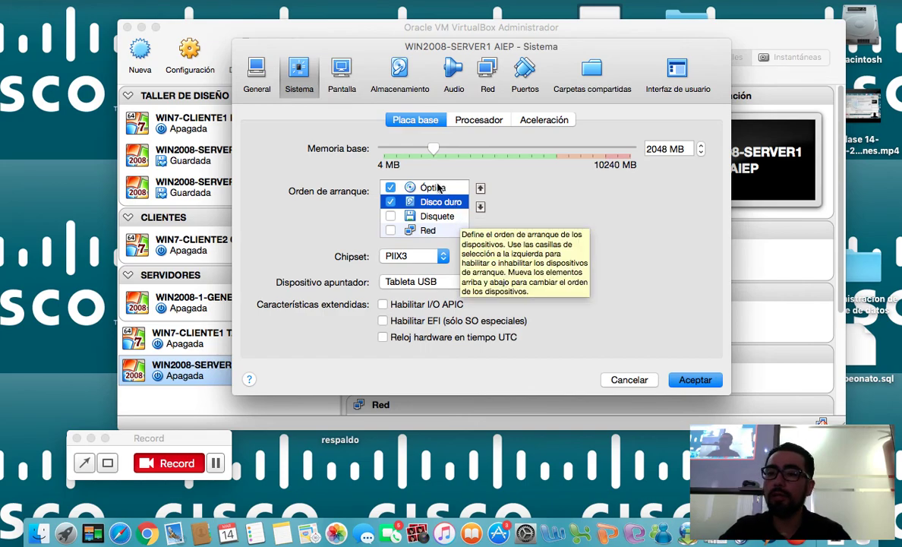
left_click(695, 378)
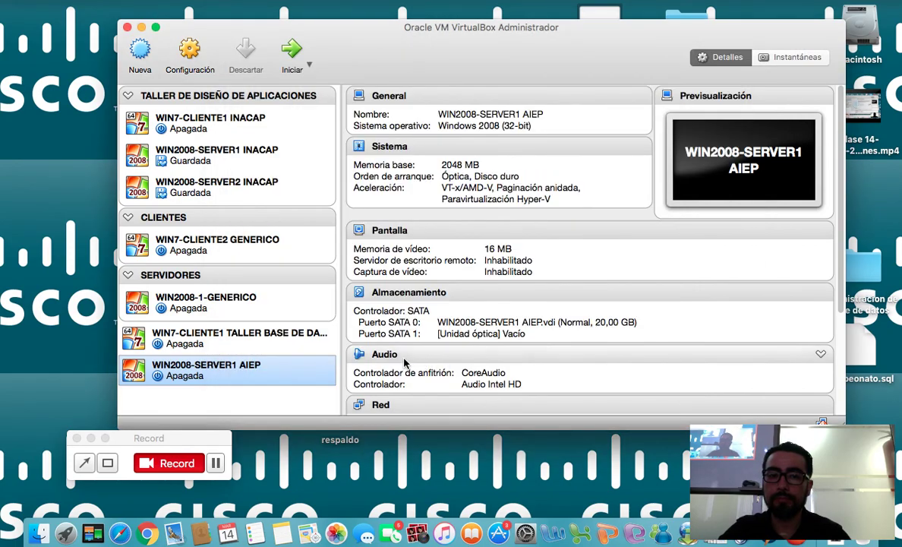
Step: In the storage settings of WIN2008-SERVER1 AIEP, load win2008 server 32bt.iso into the empty optical drive
right_click(272, 377)
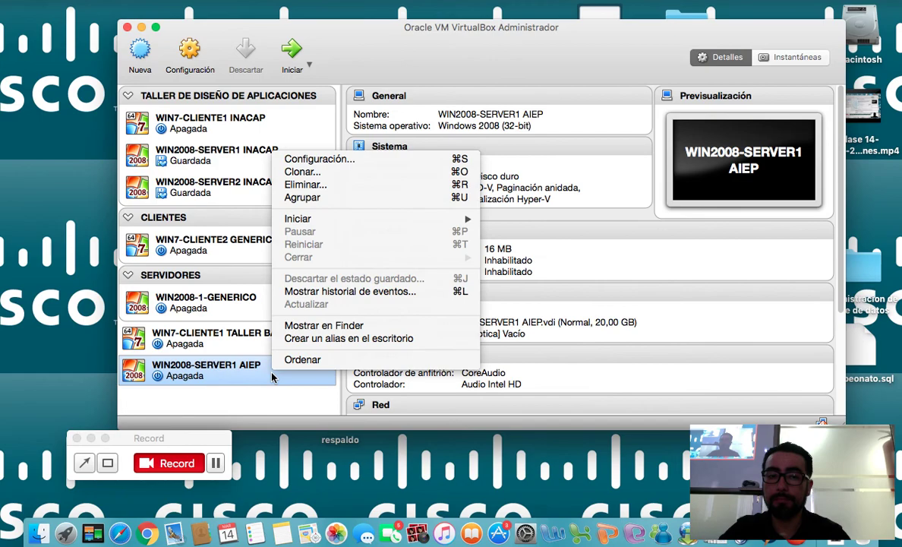
left_click(338, 158)
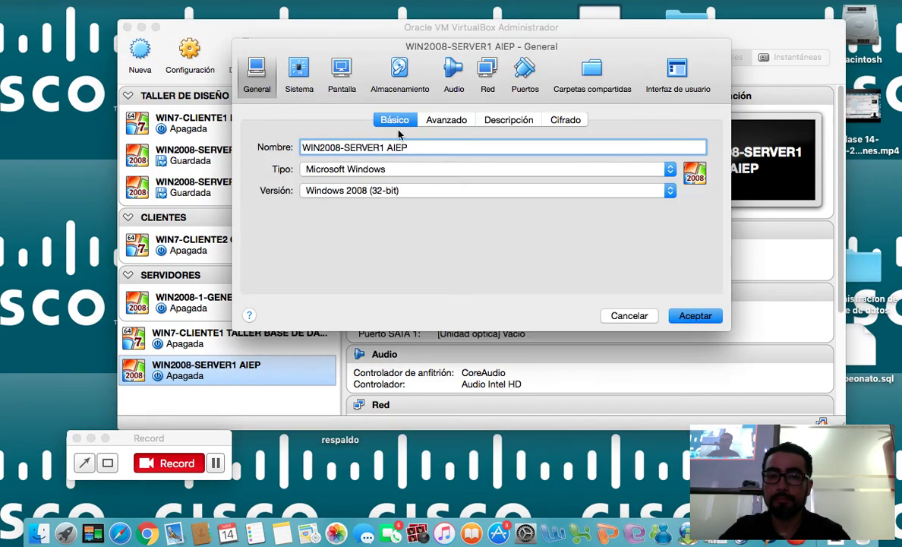
left_click(297, 69)
left_click(340, 72)
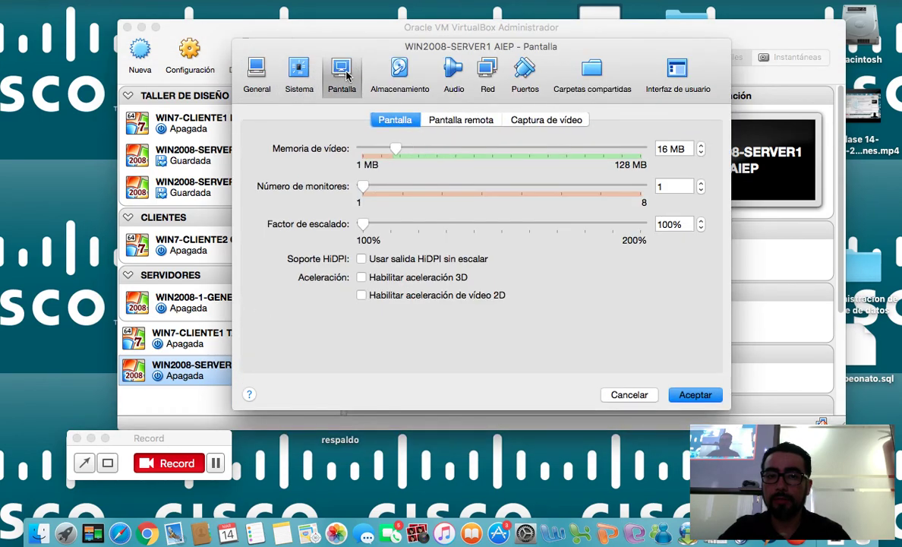
left_click(394, 72)
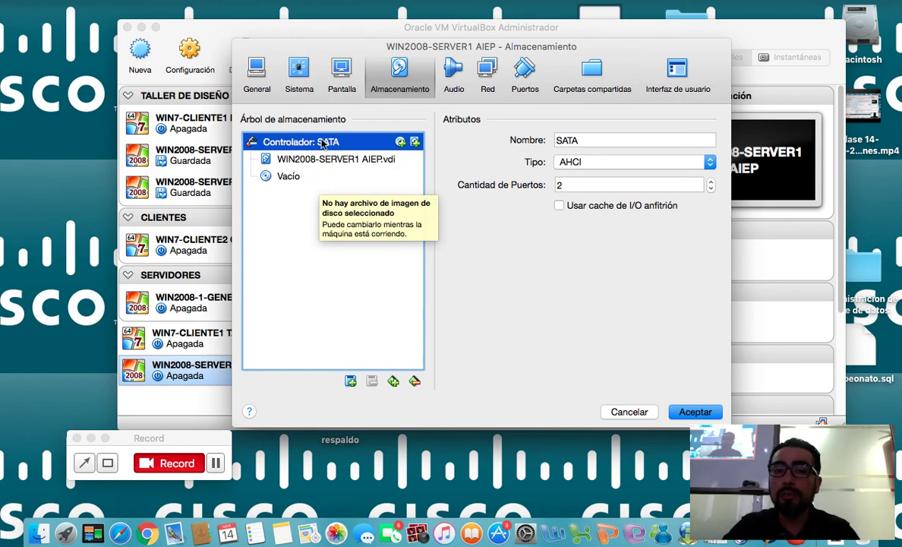
left_click(292, 180)
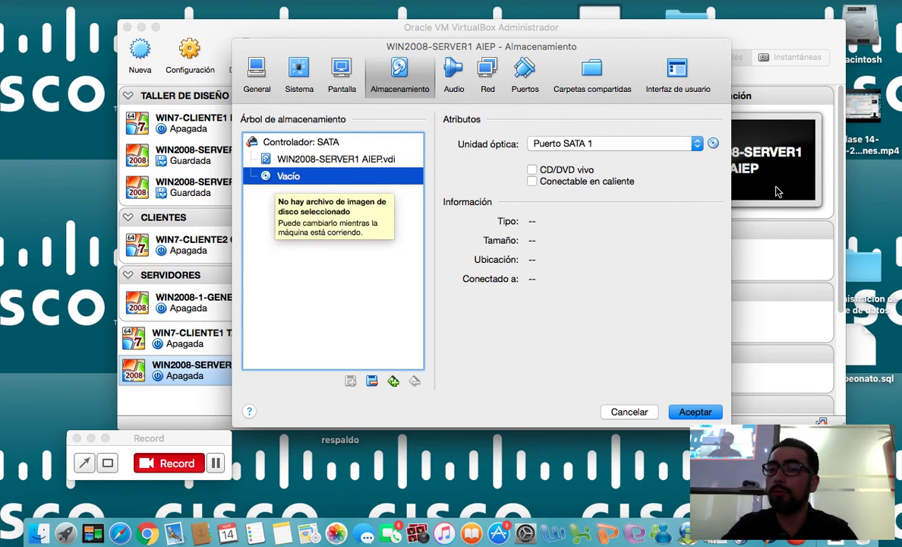
left_click(714, 144)
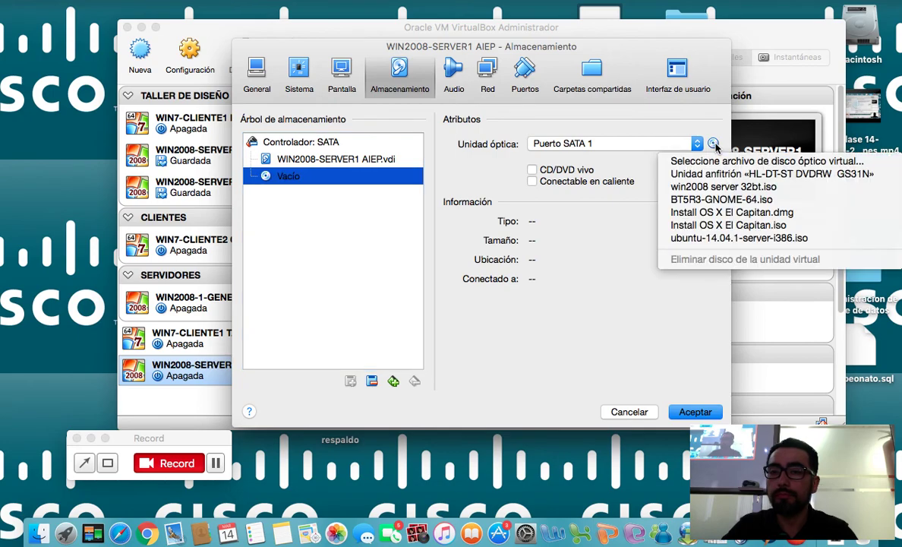
left_click(706, 186)
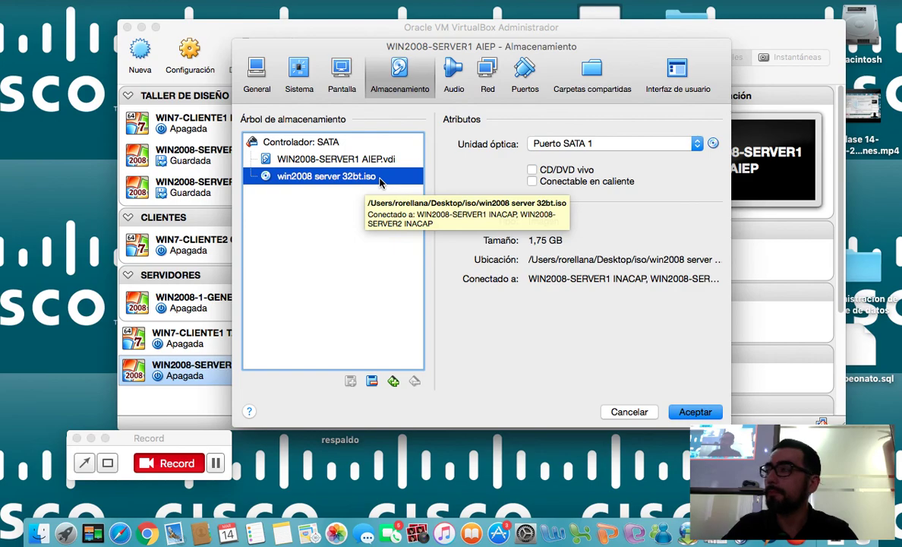
Step: Add a new hard disk to the SATA controller as a dynamically allocated VDI file, up to the file location and size settings
left_click(329, 142)
right_click(330, 141)
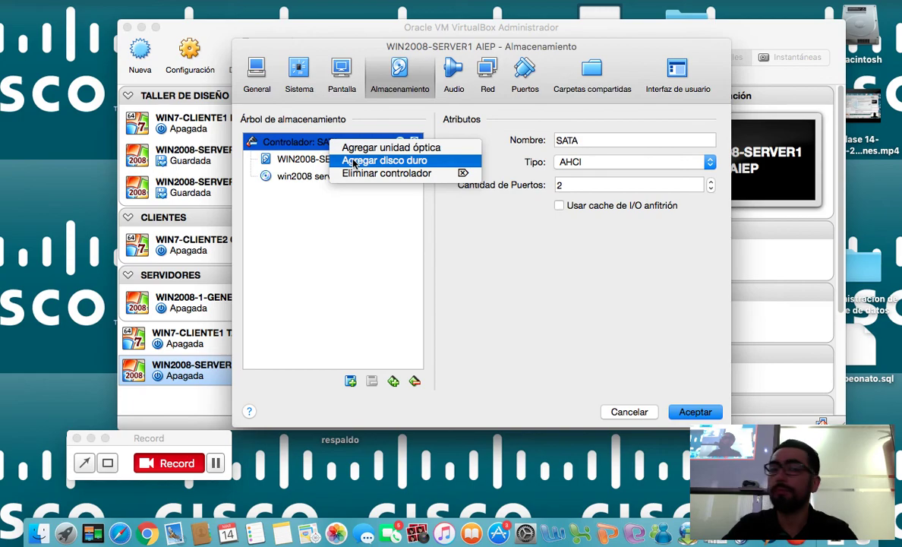
left_click(353, 161)
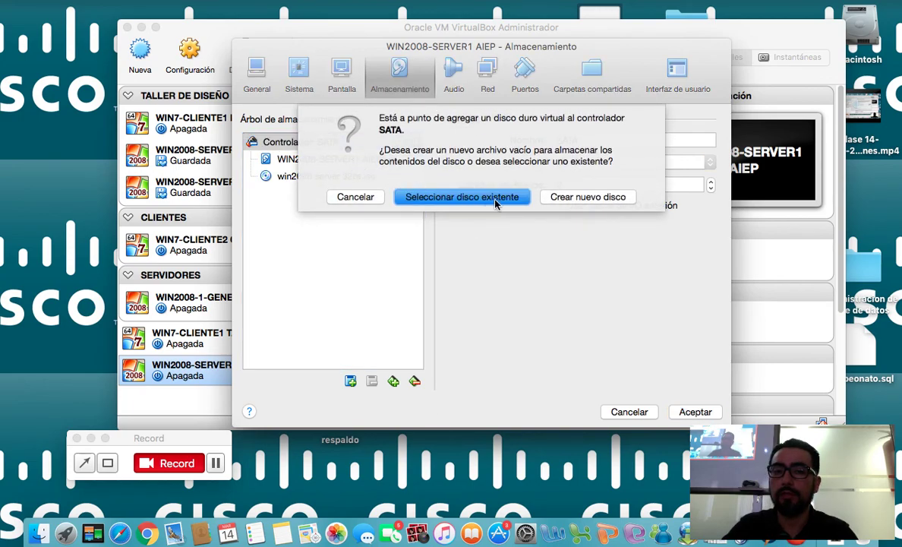
left_click(576, 199)
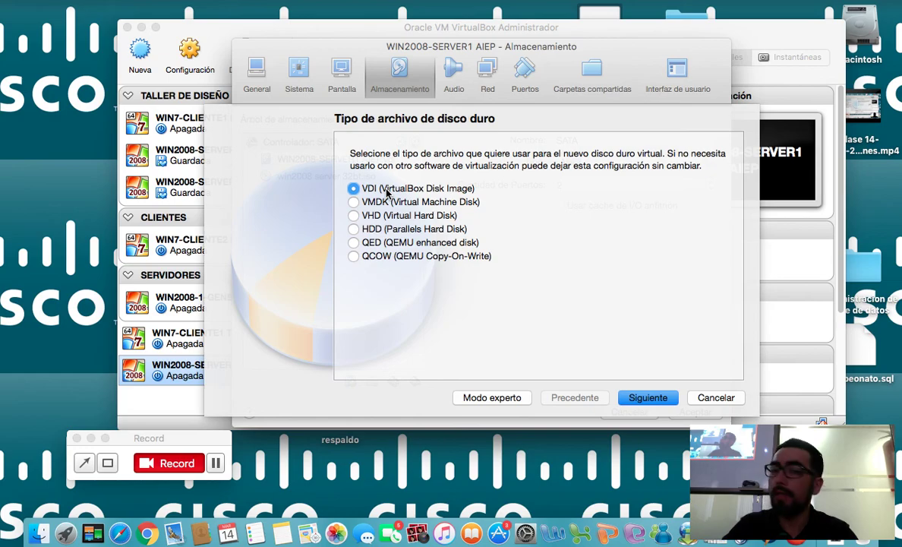
left_click(637, 397)
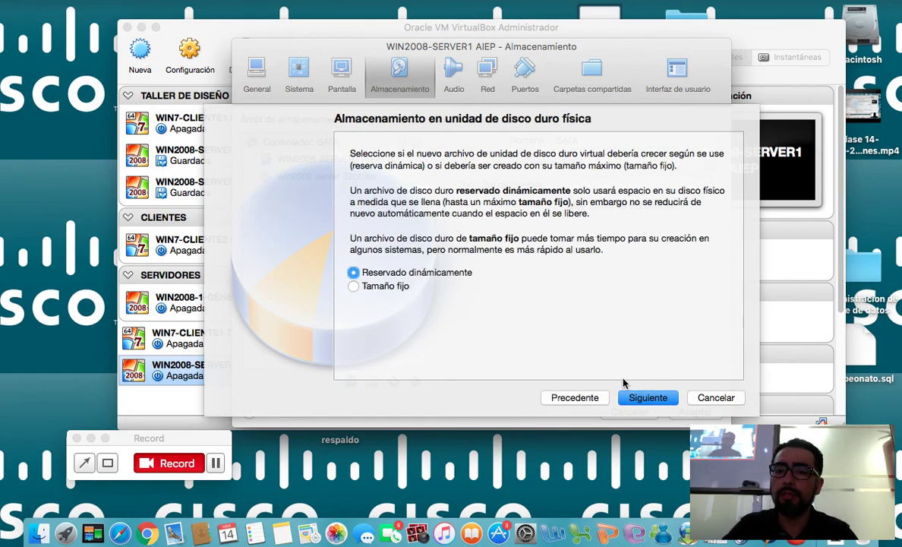
left_click(646, 397)
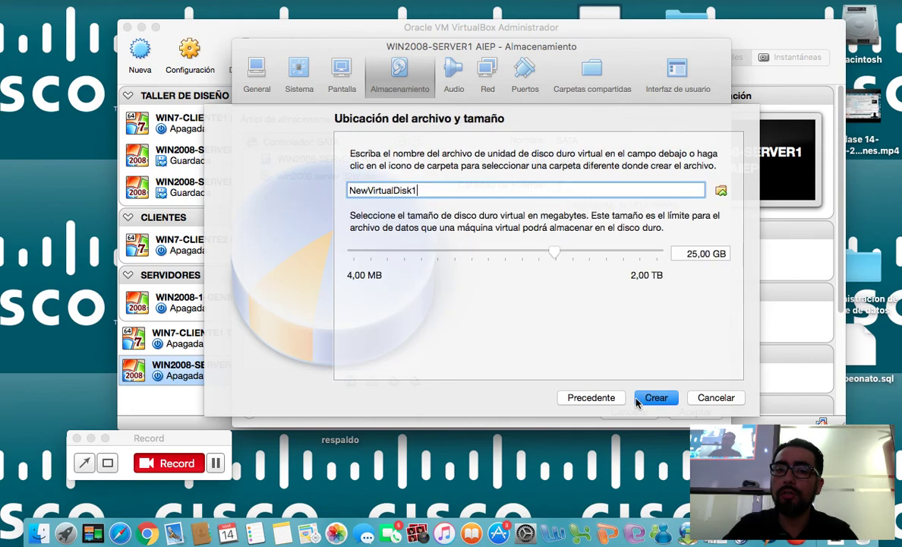
Step: Set the new disk's size to 20 GB, name it aiep1 and create it
left_click(694, 257)
key("BackSpace")
type("0")
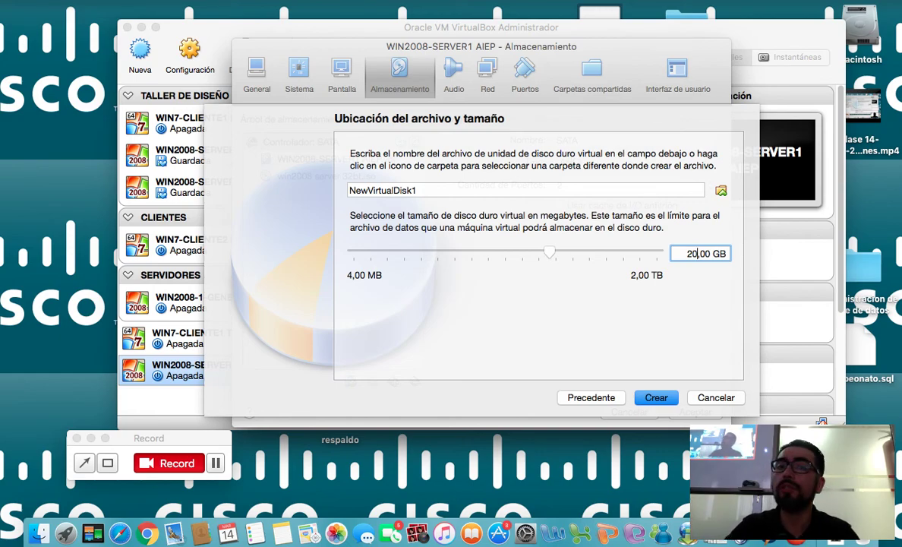
double_click(436, 190)
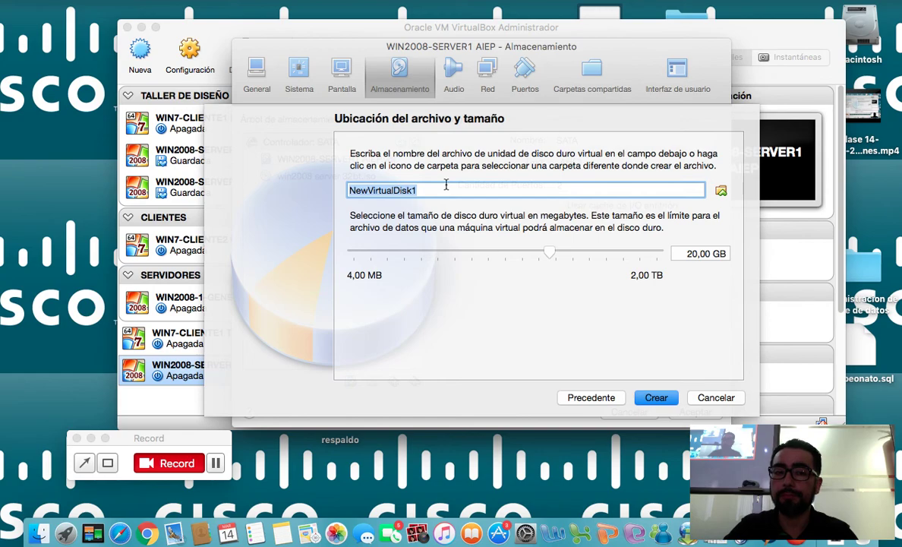
type("a")
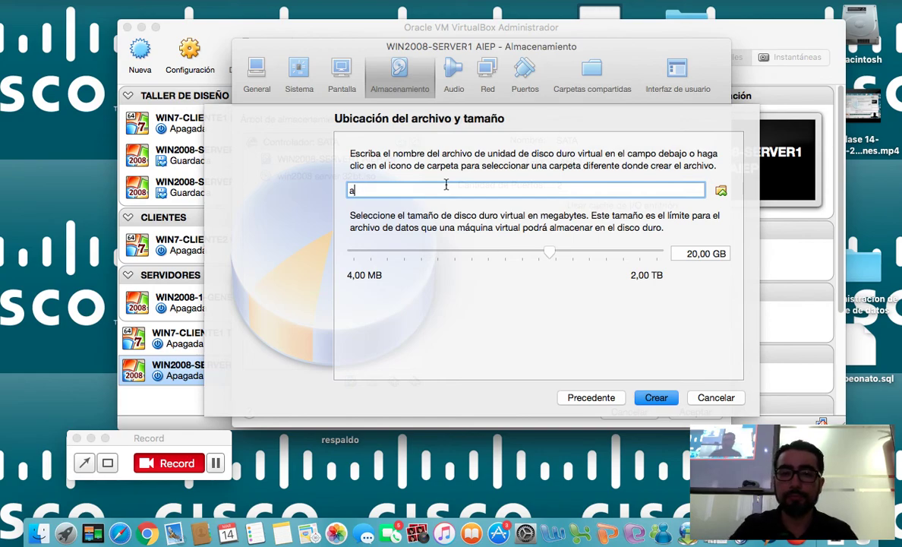
type("iep1")
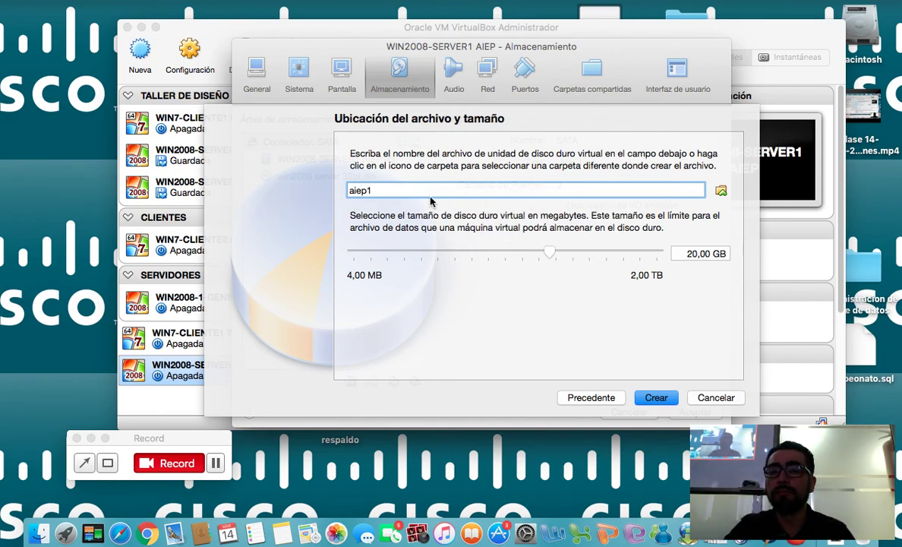
left_click(657, 398)
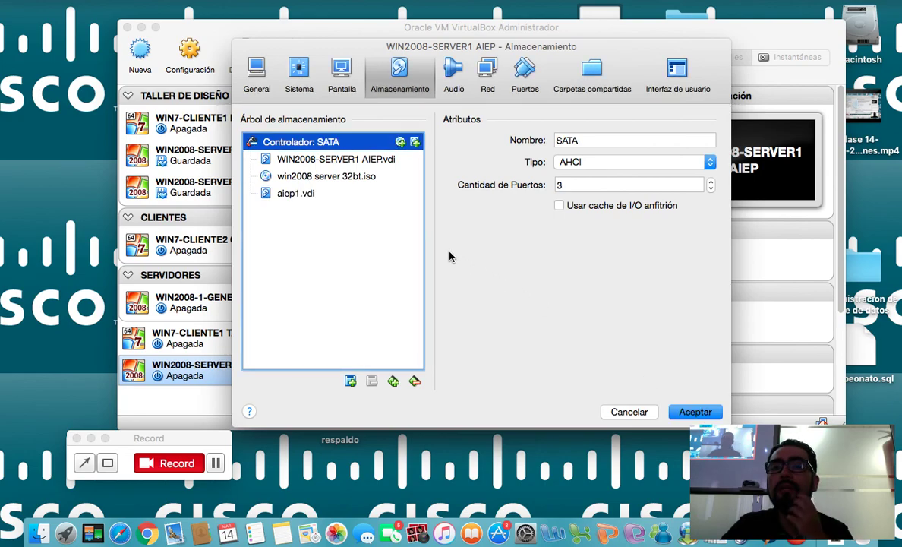
Step: Compare the attributes of WIN2008-SERVER1 AIEP.vdi and aiep1.vdi, and check those of the win2008 server 32bt.iso image
left_click(327, 161)
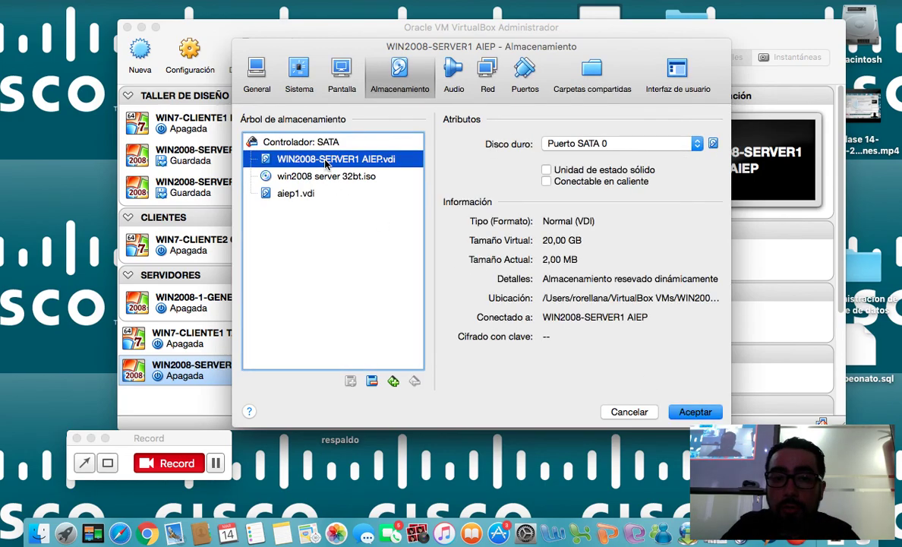
left_click(306, 195)
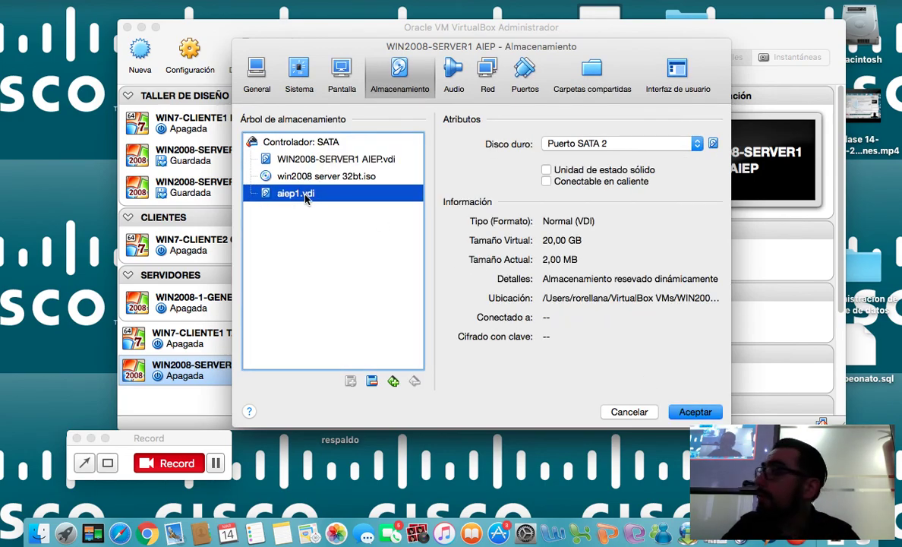
left_click(304, 158)
left_click(316, 193)
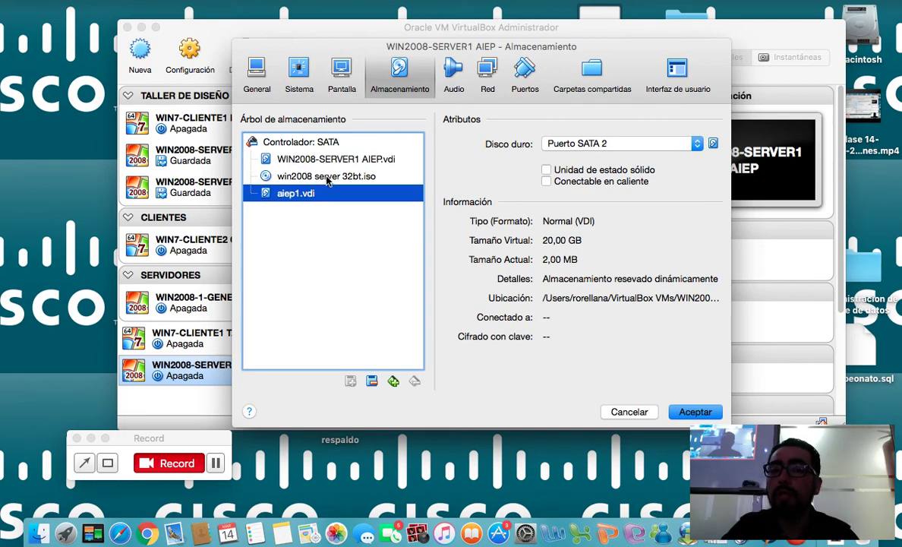
left_click(327, 177)
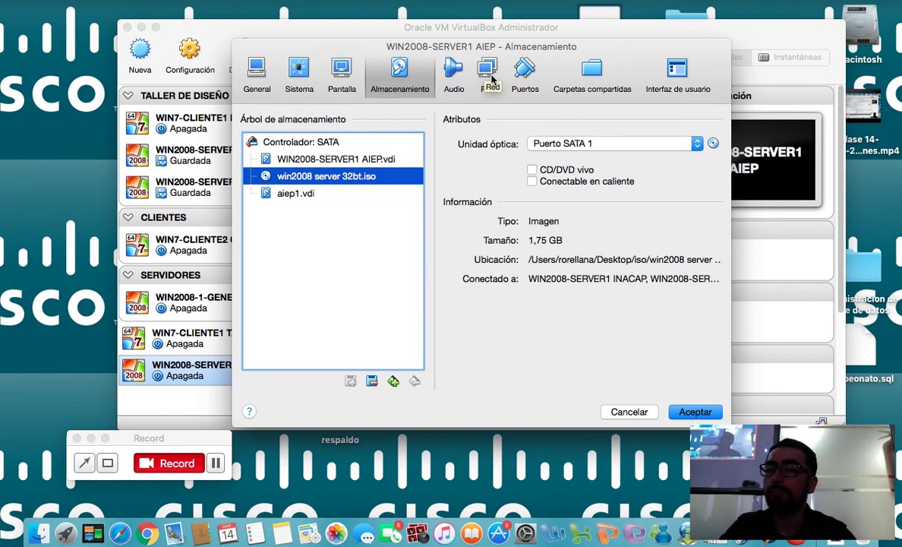
Step: Connect network adapter 1 as Adaptador puente through en1: Wi-Fi (AirPort), with its advanced options expanded
left_click(489, 76)
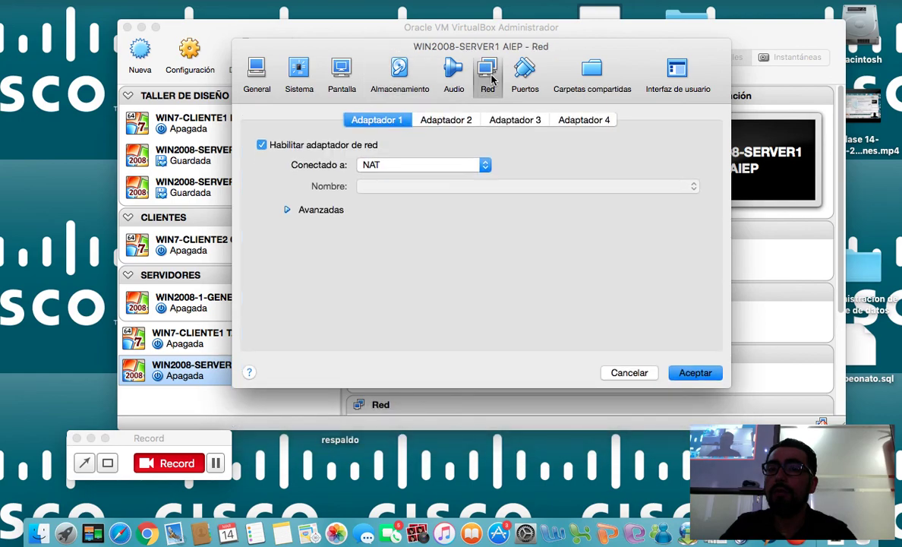
left_click(435, 165)
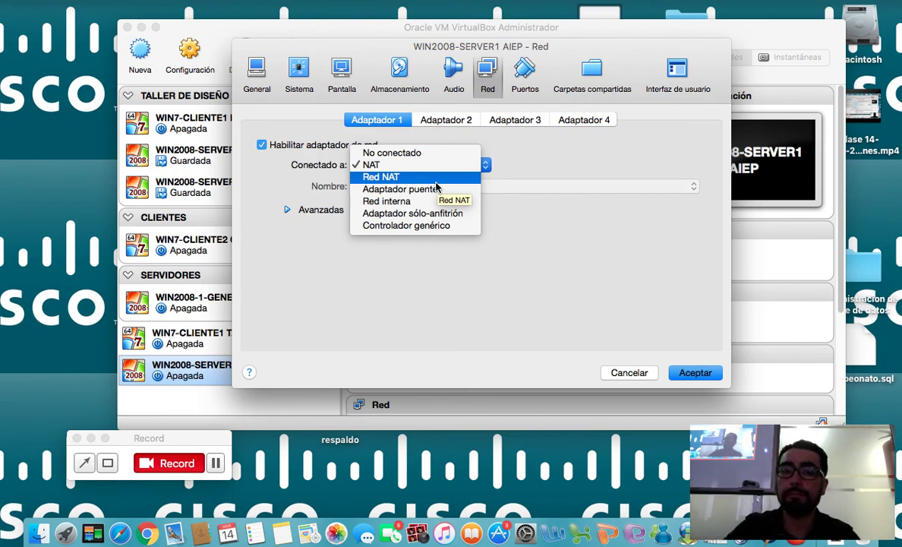
left_click(436, 180)
left_click(435, 163)
left_click(423, 189)
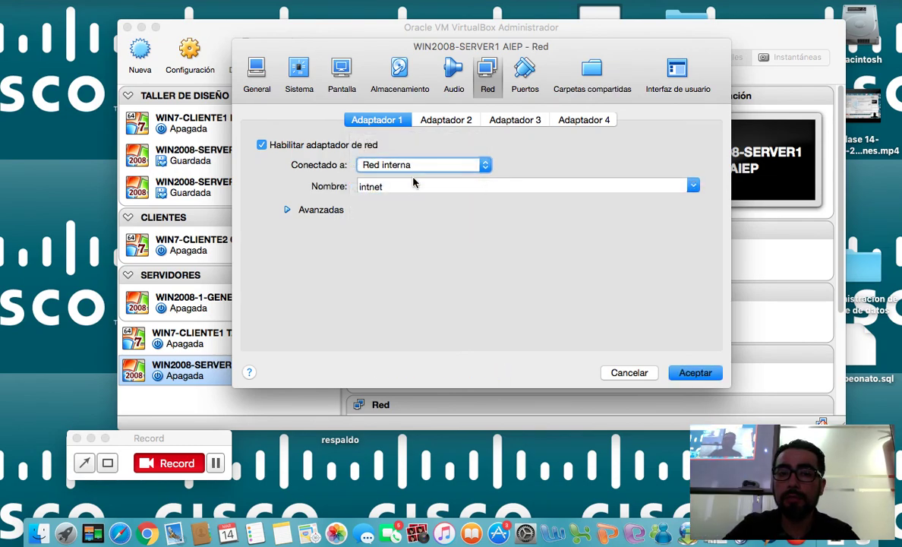
left_click(416, 167)
left_click(410, 152)
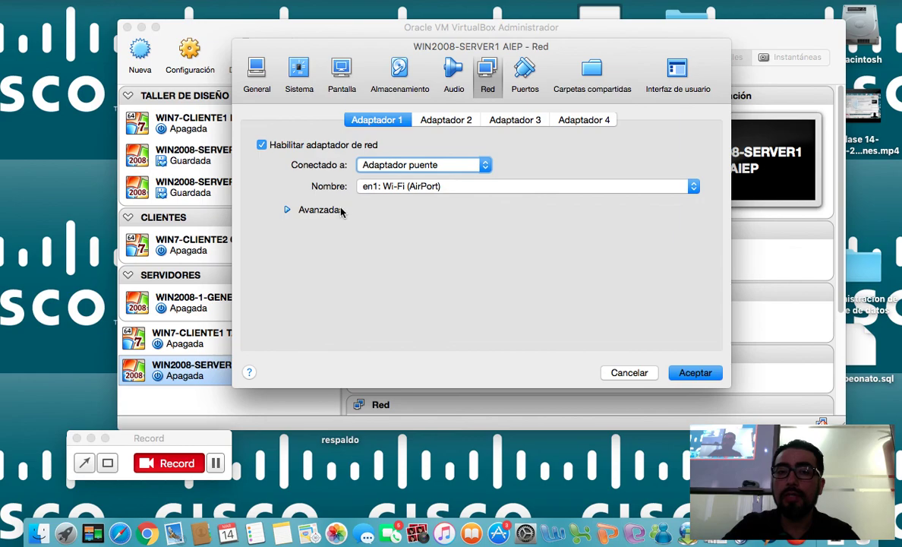
left_click(339, 211)
left_click(431, 188)
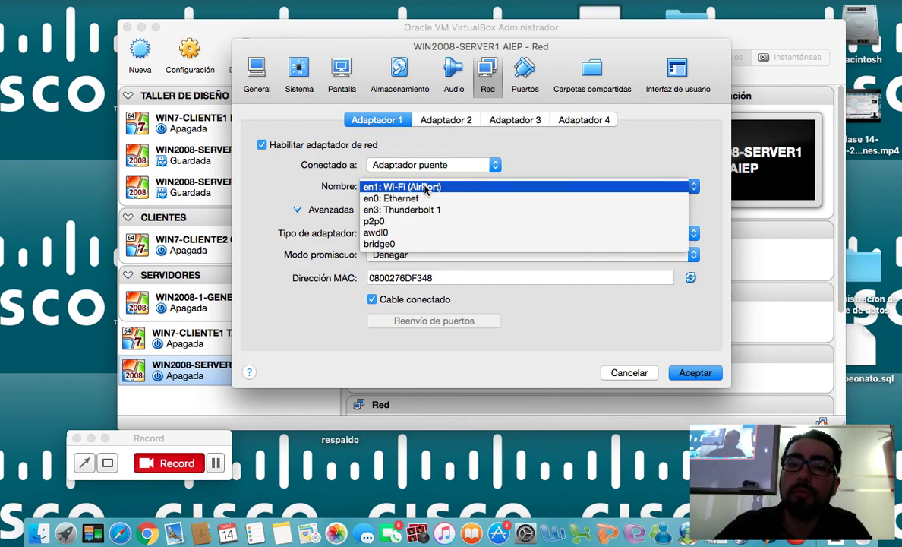
left_click(425, 188)
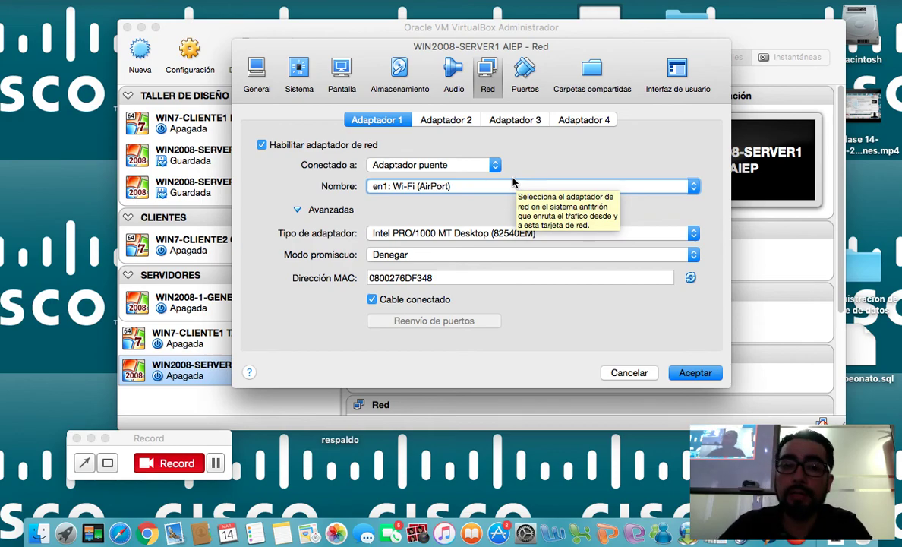
Step: Set adapter 1's promiscuous mode to Permitir todo and accept the machine settings
left_click(412, 257)
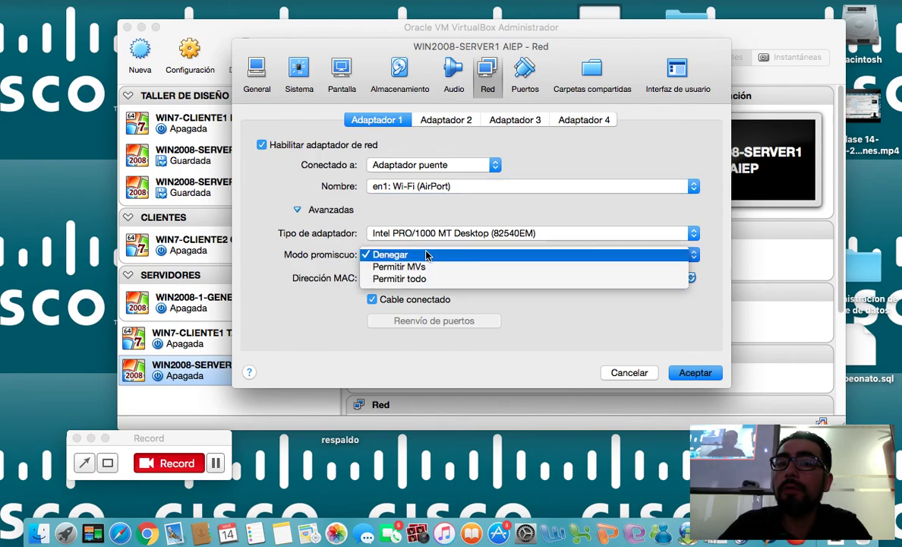
left_click(419, 277)
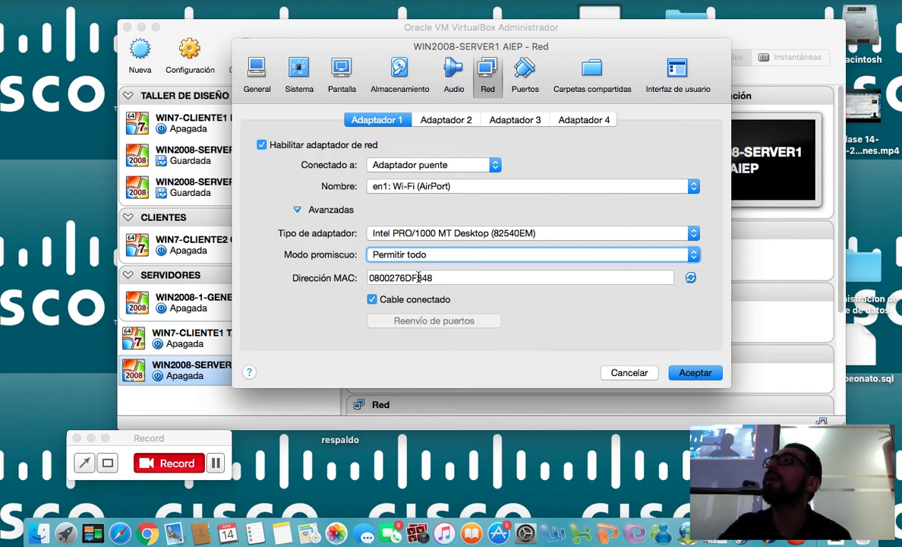
left_click(433, 255)
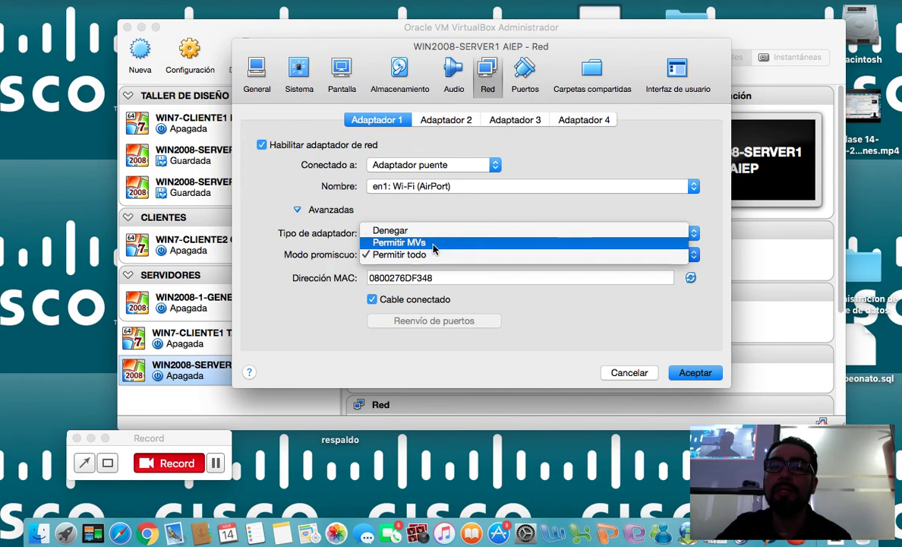
left_click(433, 255)
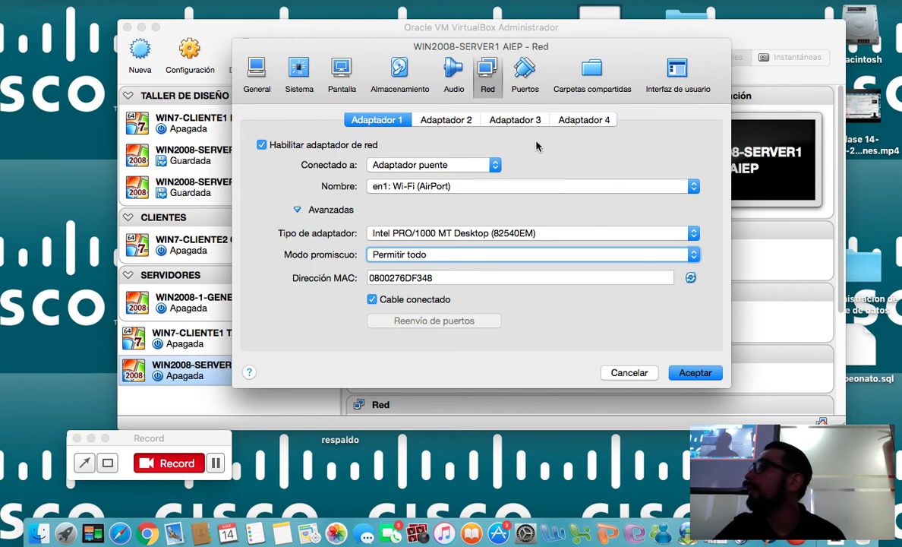
left_click(692, 373)
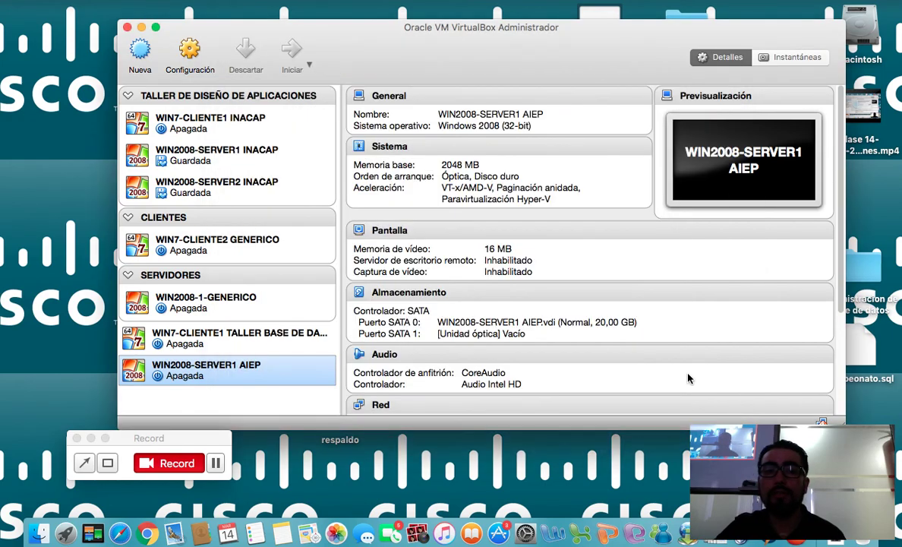
Step: Rename the WIN2008-SERVER1 AIEP virtual machine to WIN2008-SERVER1 DB AIEP in its general settings
right_click(227, 376)
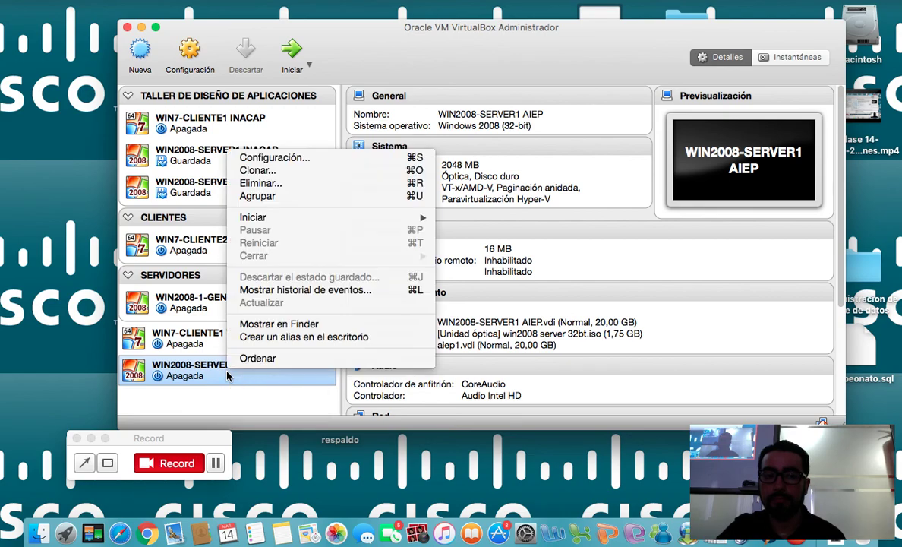
left_click(227, 376)
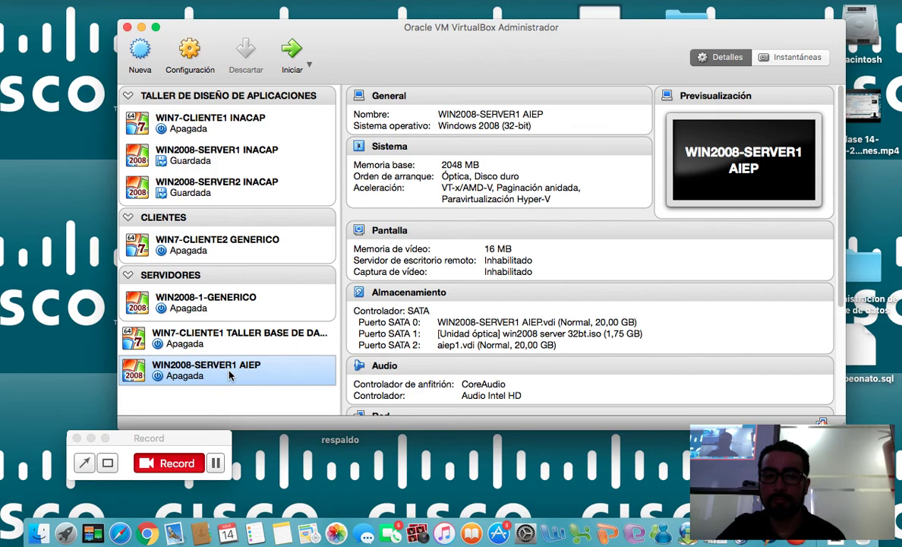
right_click(229, 375)
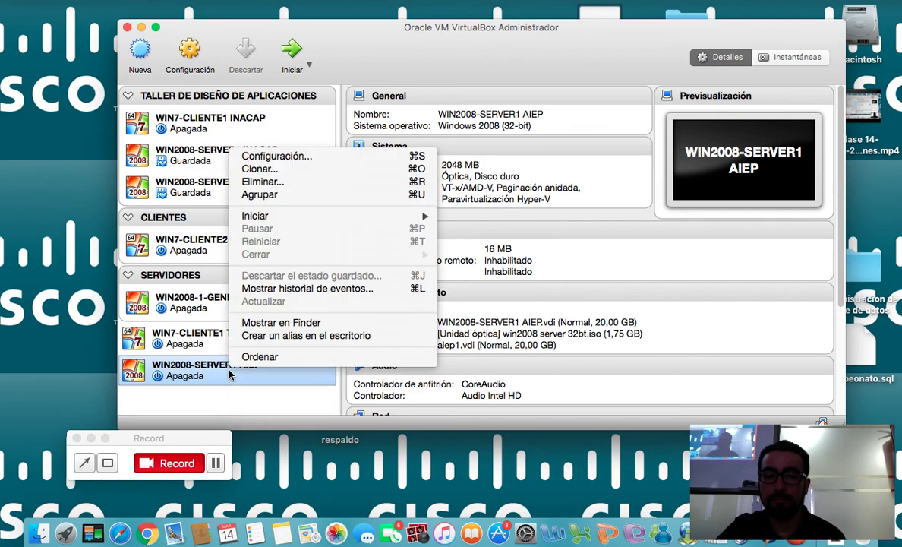
left_click(328, 156)
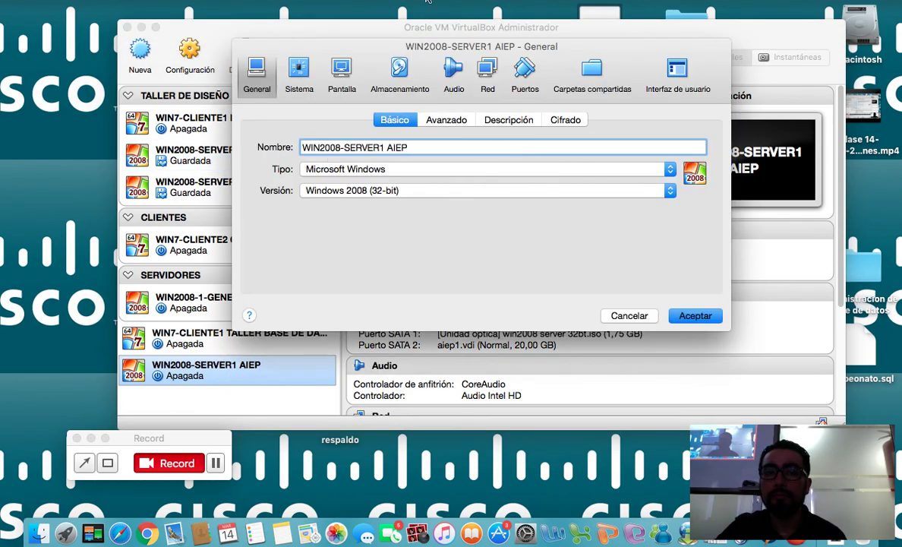
left_click(428, 1)
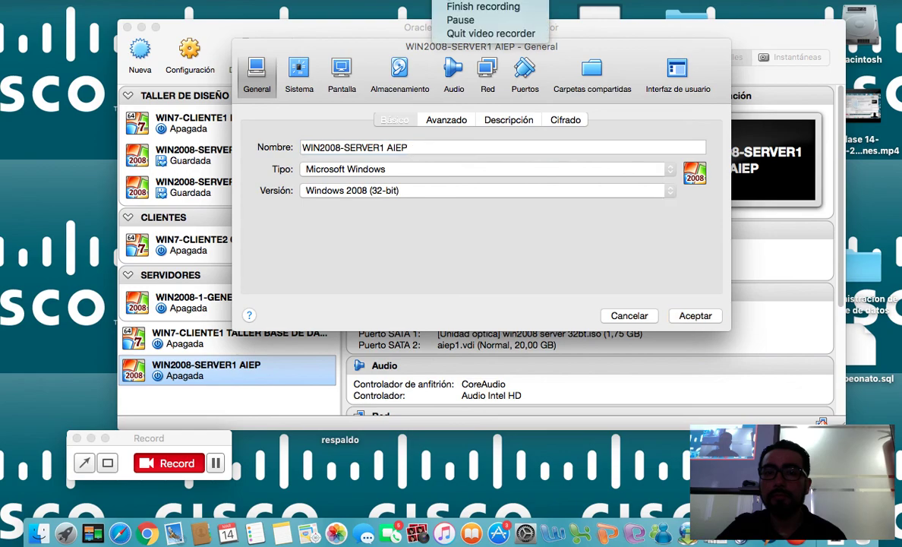
left_click(457, 26)
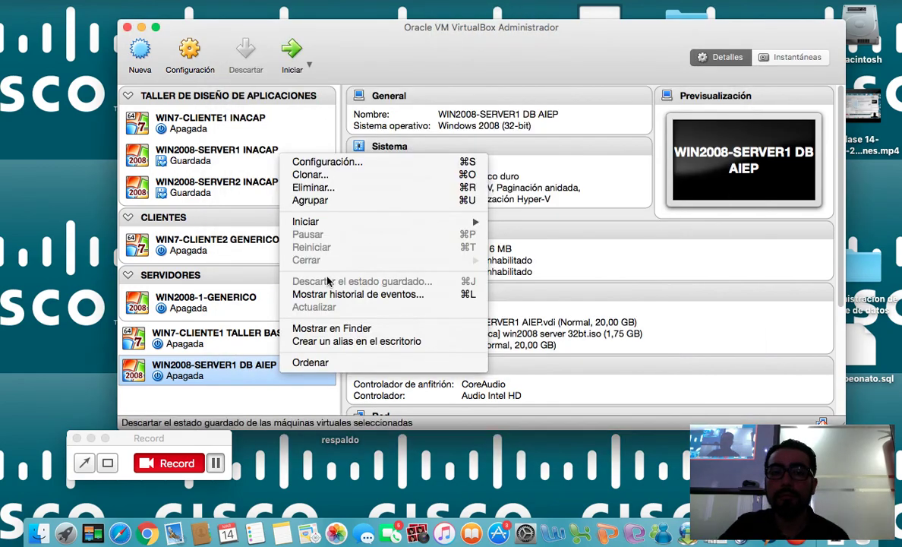
left_click(233, 356)
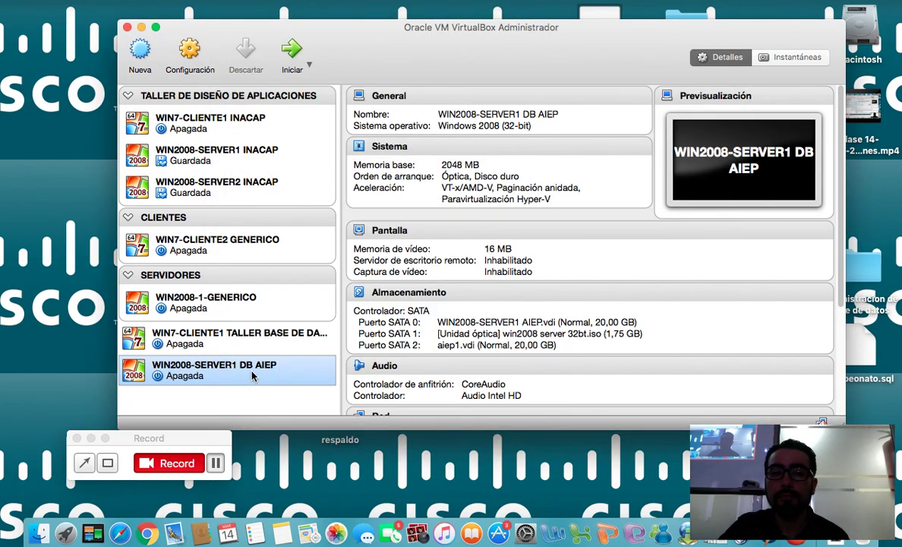
Step: Start the WIN2008-SERVER1 DB AIEP machine, dismiss the keyboard capture notice and reposition its window near the top of the desktop
right_click(260, 374)
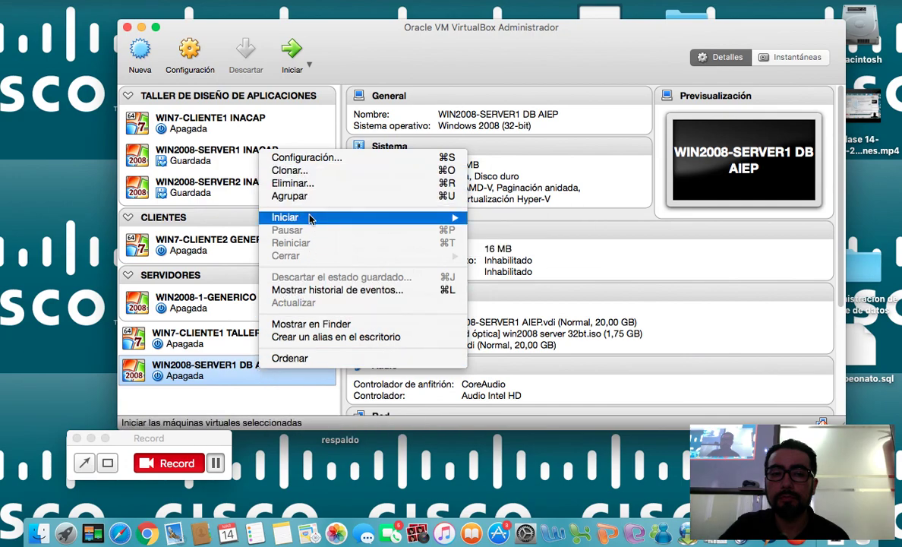
mouse_move(309, 218)
left_click(510, 220)
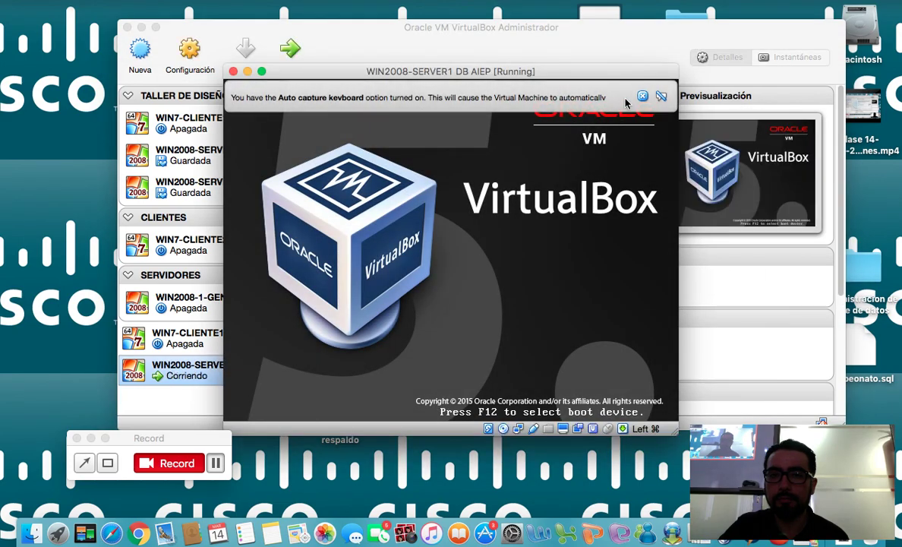
left_click(641, 95)
left_click_drag(551, 74, 446, 41)
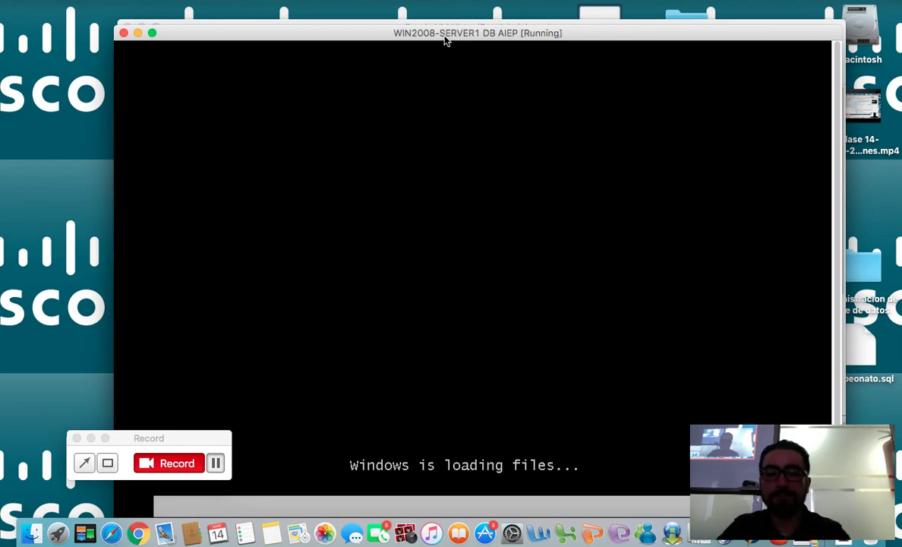
Step: Separate the running machine's window from the VirtualBox manager window, bring the machine to the front and dismiss its mouse pointer integration notice
left_click_drag(446, 40, 629, 30)
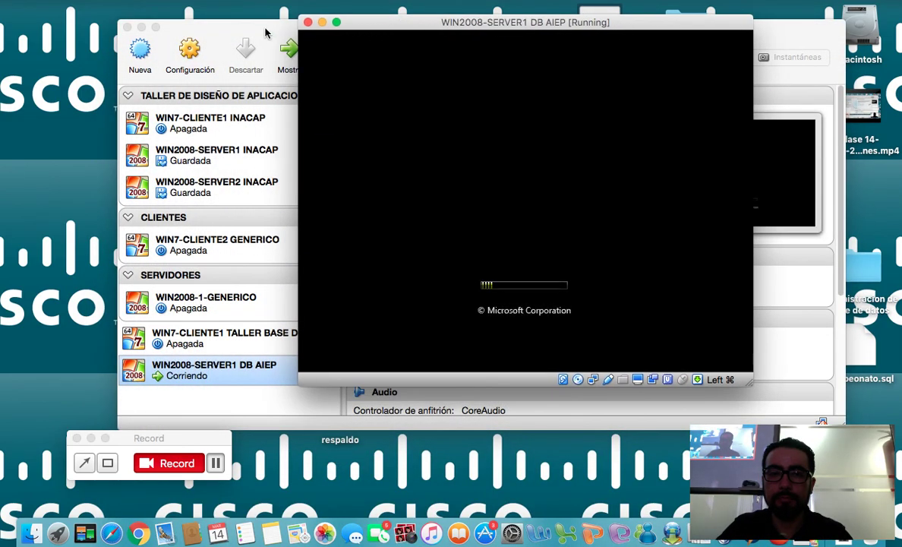
left_click_drag(252, 30, 153, 24)
left_click_drag(538, 27, 459, 283)
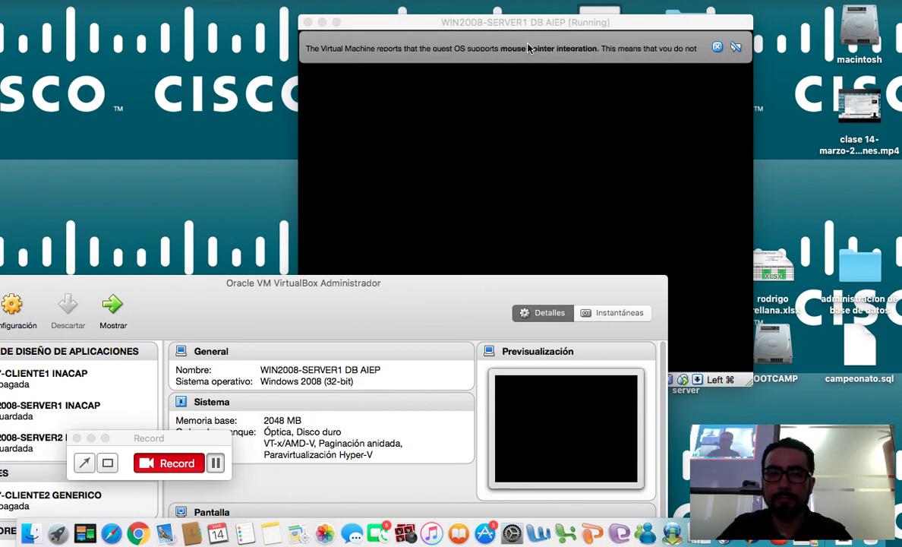
left_click(402, 18)
left_click(687, 41)
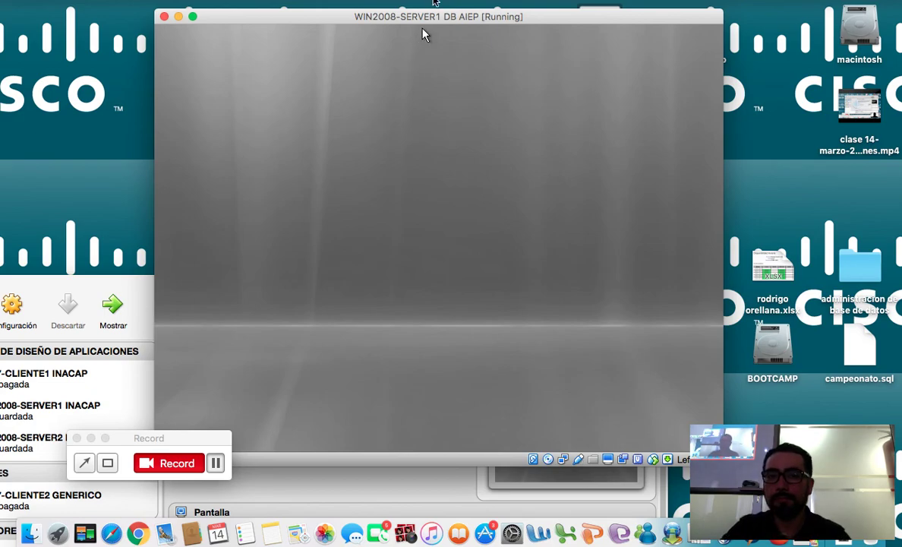
left_click(444, 2)
left_click(455, 20)
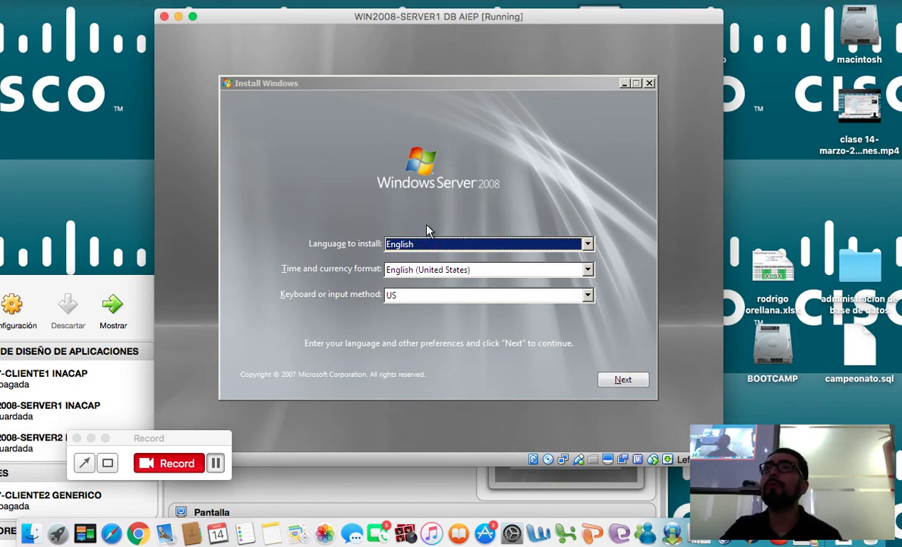
Step: Accept English, English (United States) formats and the US keyboard, and start the Windows Server 2008 installation
left_click(624, 380)
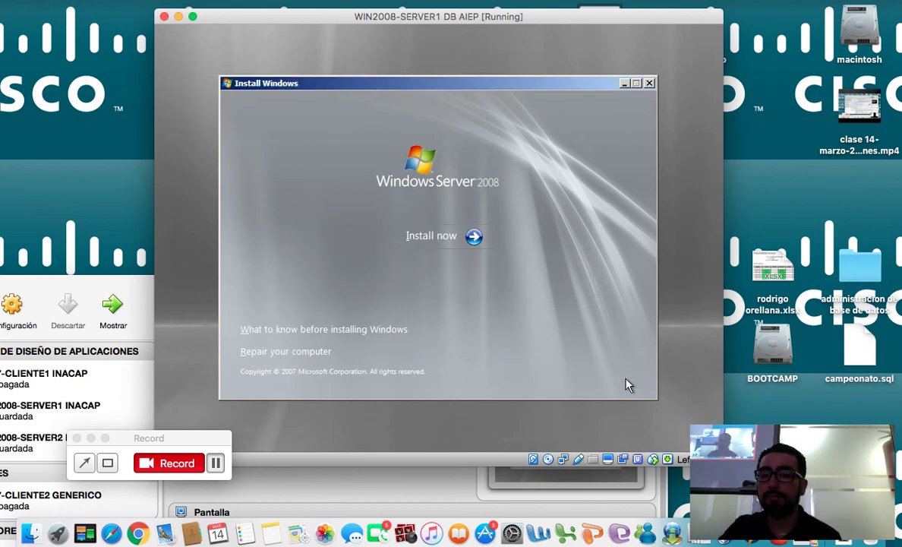
left_click(417, 235)
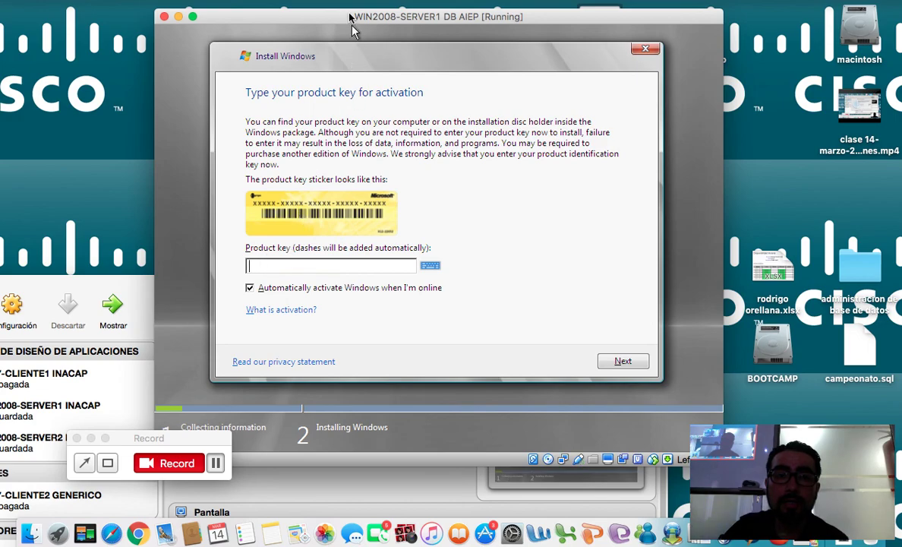
Step: Turn off automatic activation when online and continue the Windows setup without entering a product key
left_click(152, 438)
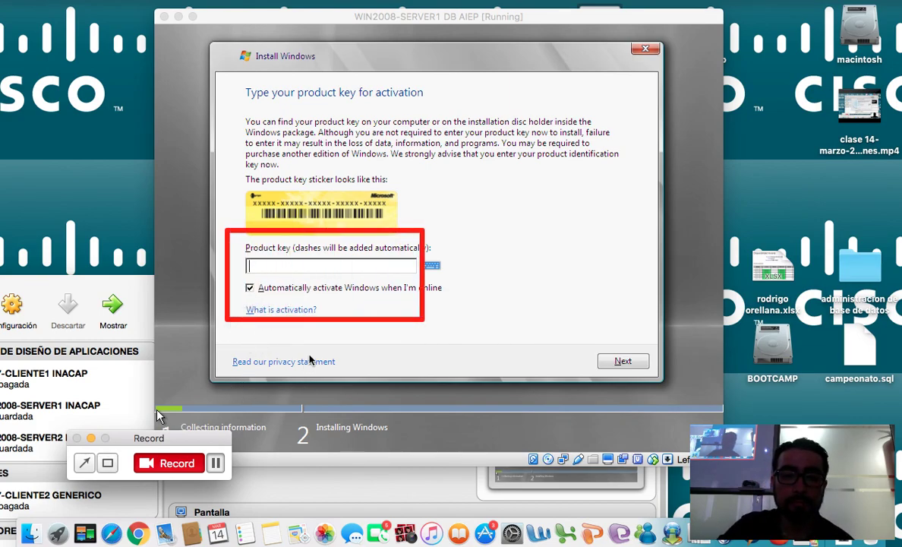
left_click(280, 294)
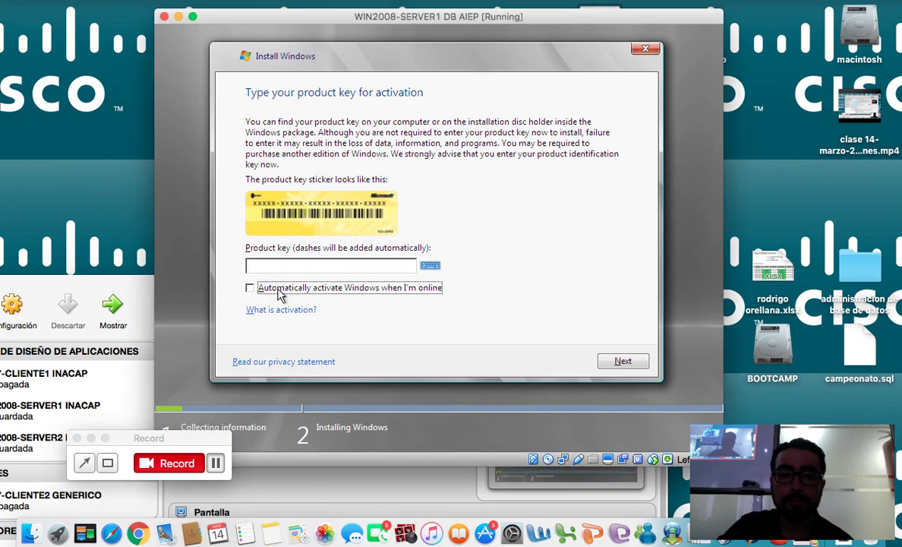
left_click(622, 363)
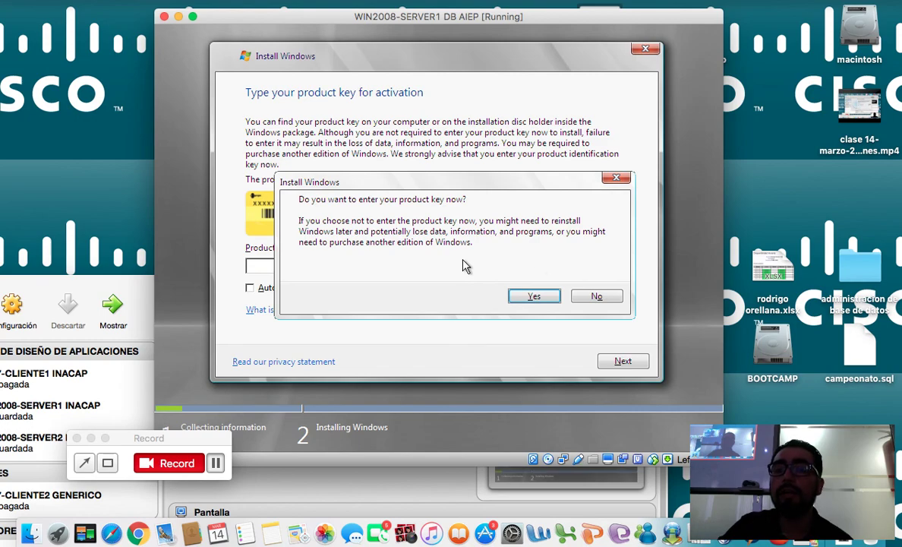
left_click(596, 298)
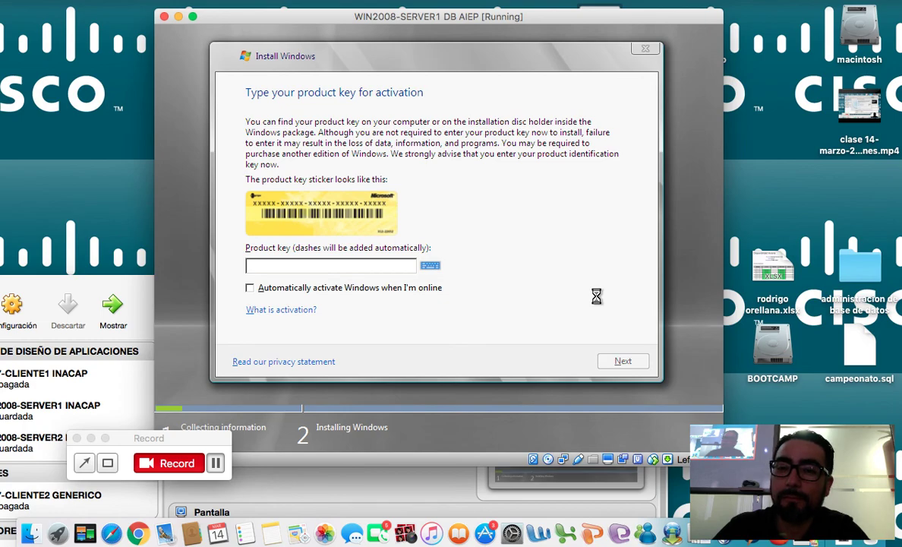
left_click(458, 3)
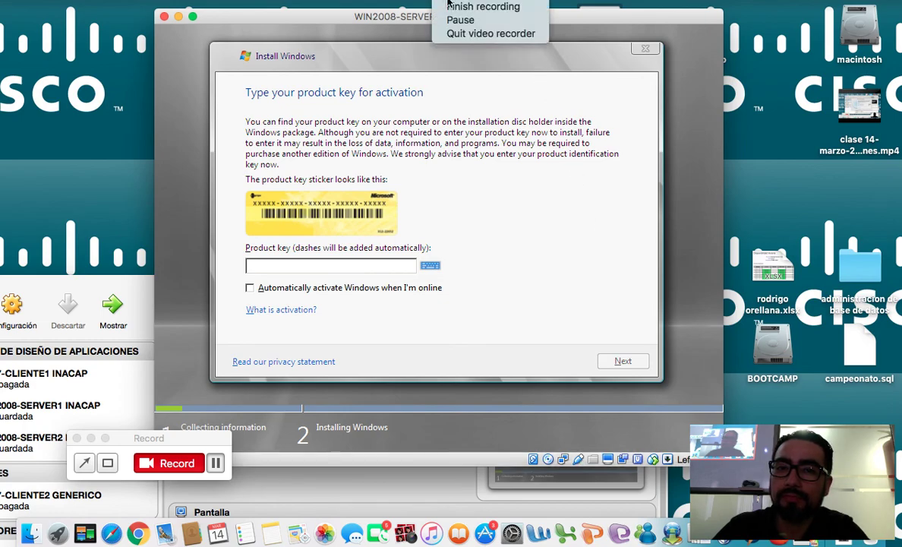
left_click(461, 20)
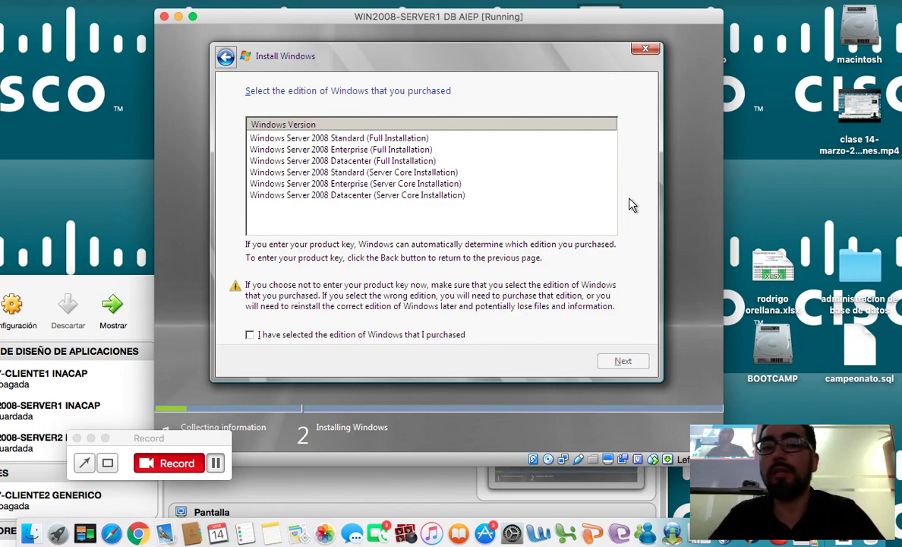
Step: Choose the Windows Server 2008 Standard (Full Installation) edition, confirm it as the purchased edition and continue
left_click(408, 140)
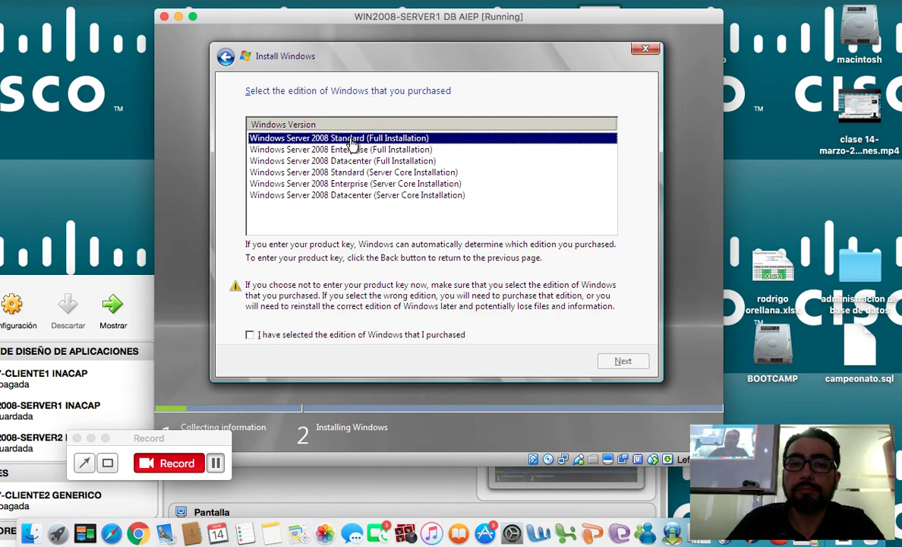
left_click(108, 438)
mouse_move(235, 114)
left_mouse_down()
mouse_move(235, 151)
mouse_move(481, 160)
left_mouse_up()
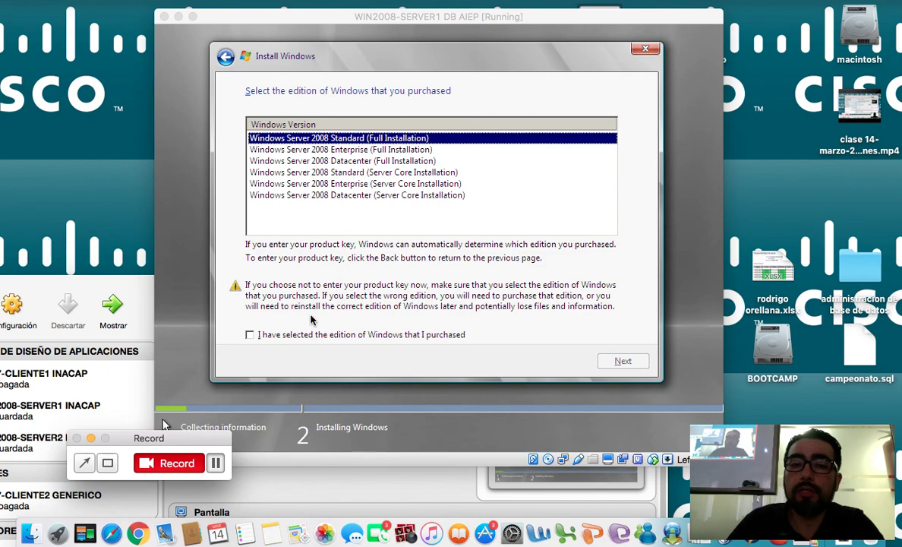
left_click(258, 335)
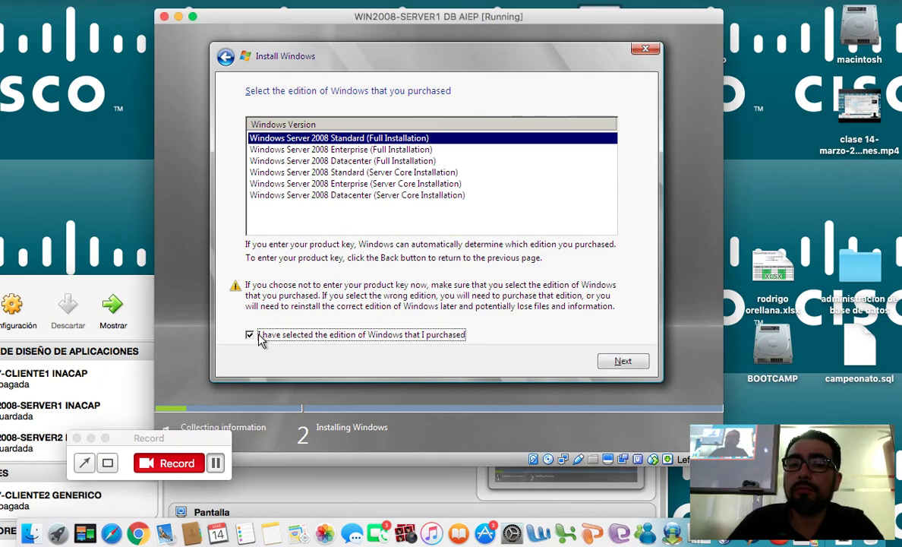
left_click(621, 363)
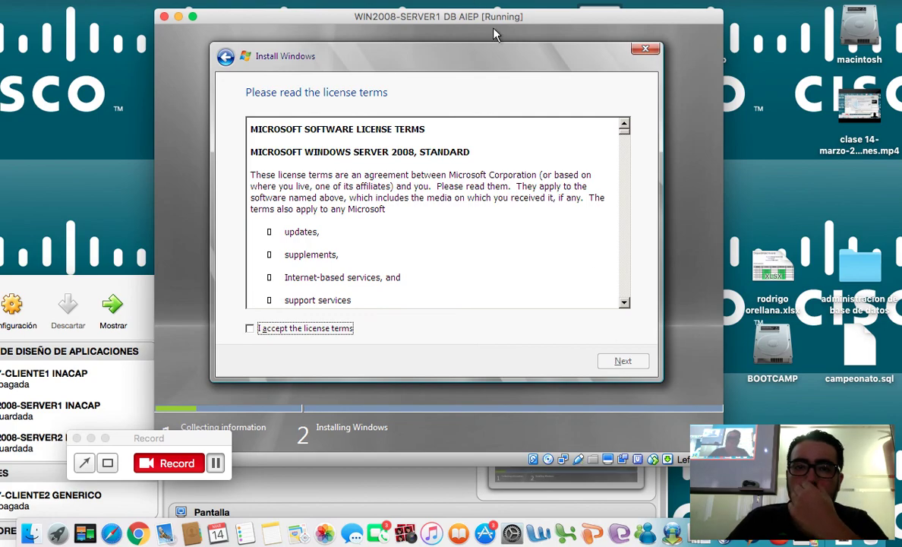
Step: Accept the license terms and choose the Custom (advanced) installation type
left_click(331, 330)
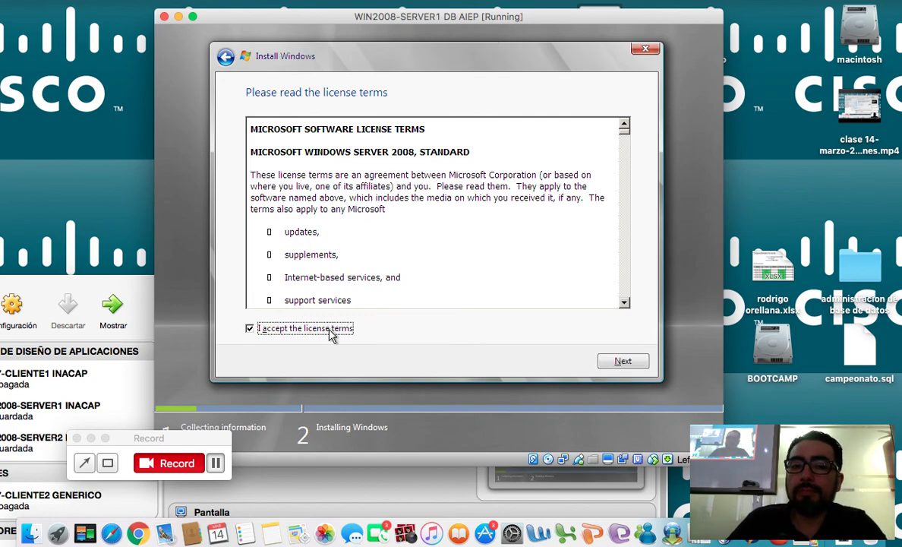
left_click(621, 363)
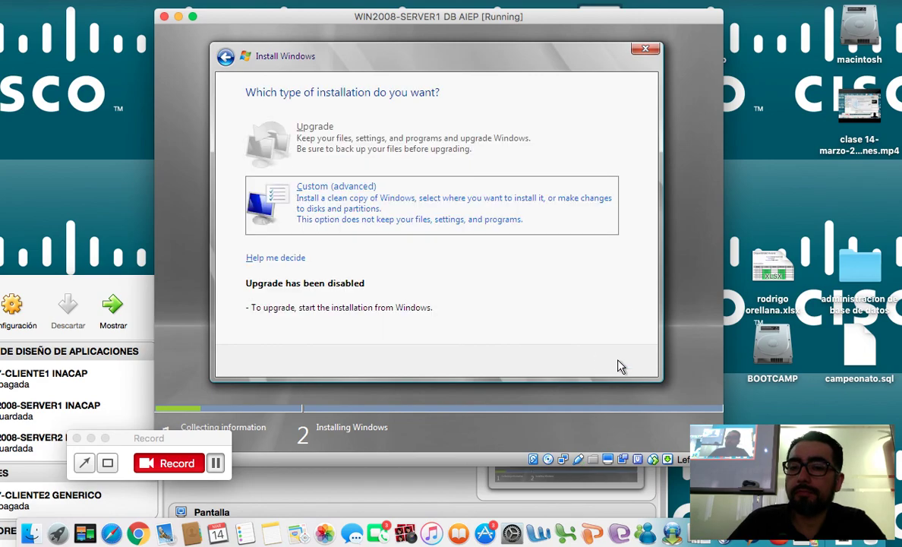
left_click(377, 206)
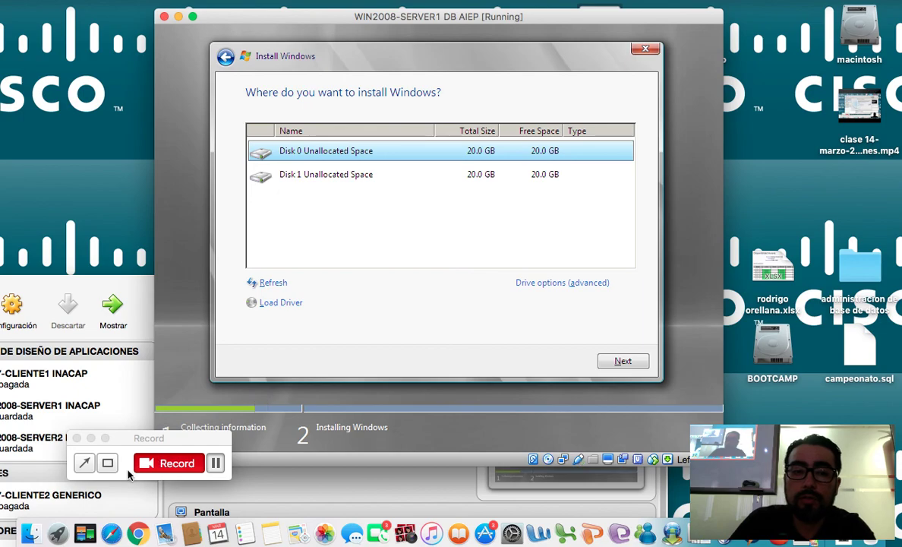
Step: Create a 20480 MB partition on Disk 0 through the advanced drive options and start installing Windows on it
left_click(108, 464)
left_click_drag(267, 123, 574, 160)
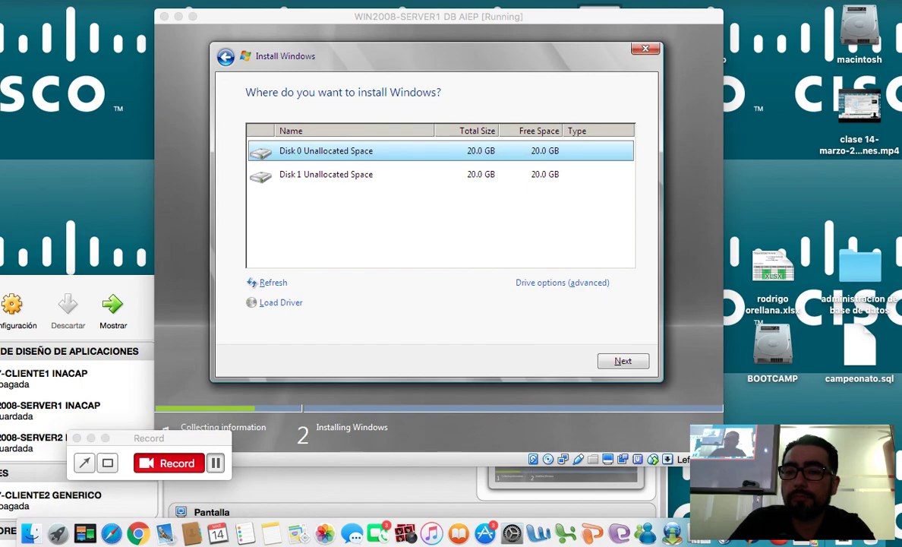
left_click(597, 283)
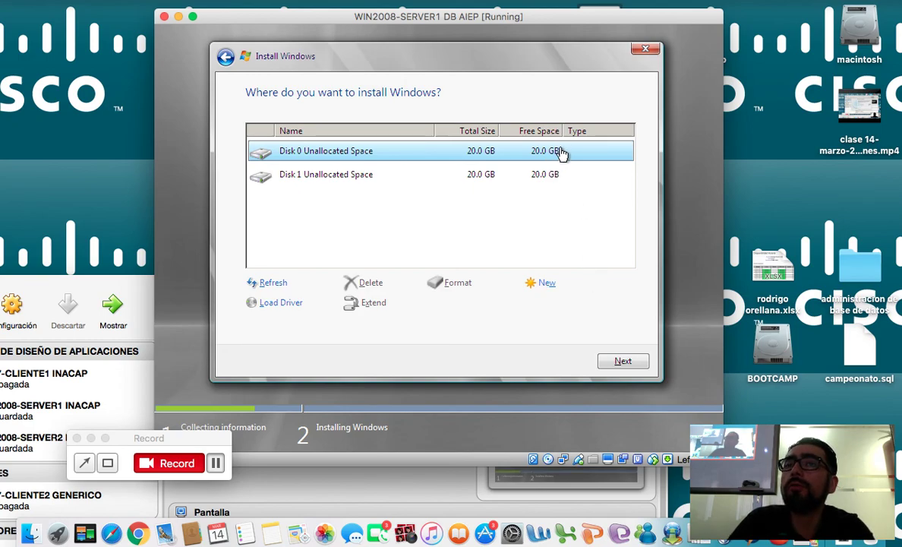
left_click(544, 292)
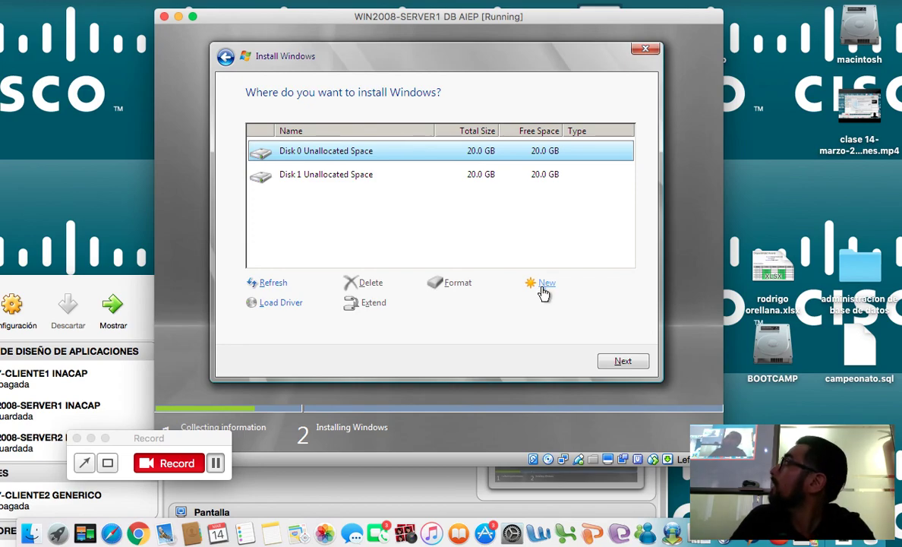
left_click(107, 462)
mouse_move(496, 249)
left_mouse_down()
mouse_move(513, 289)
mouse_move(620, 301)
left_mouse_up()
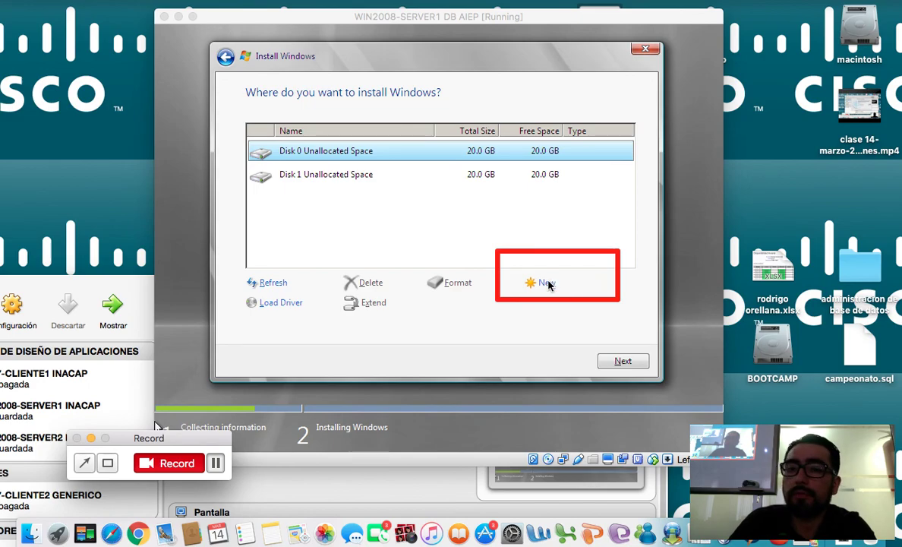
left_click(548, 284)
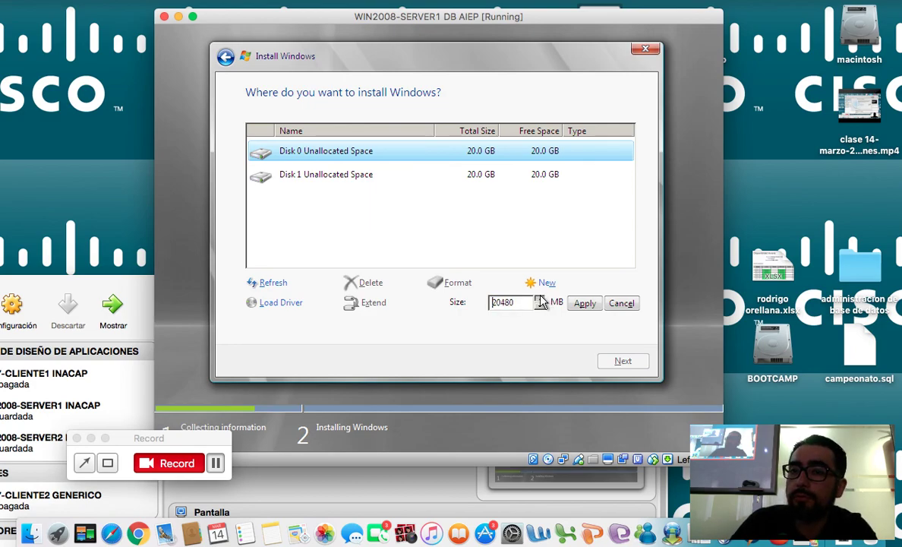
left_click(541, 302)
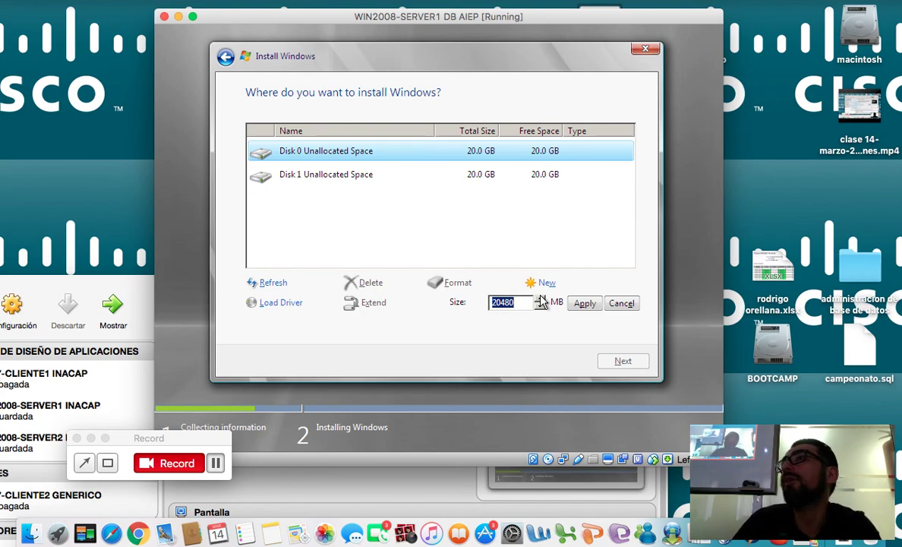
left_click(581, 304)
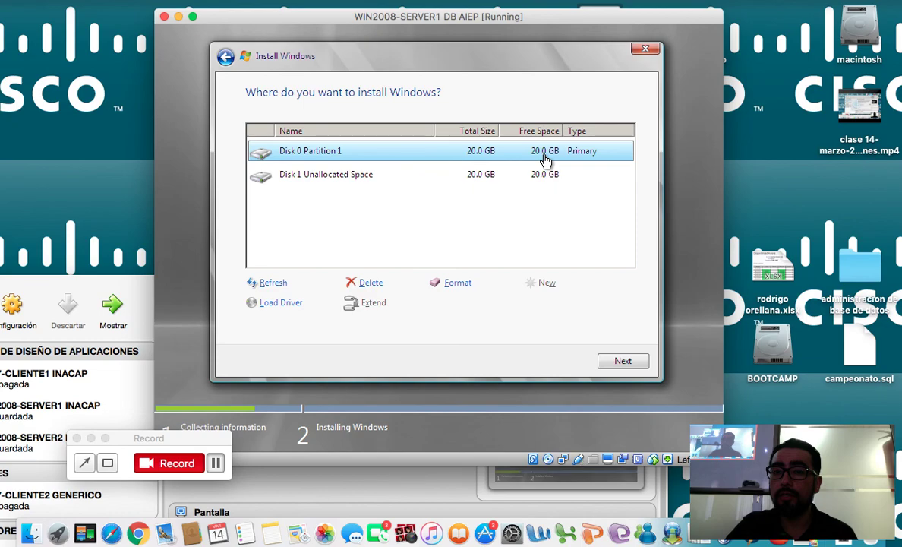
left_click(624, 363)
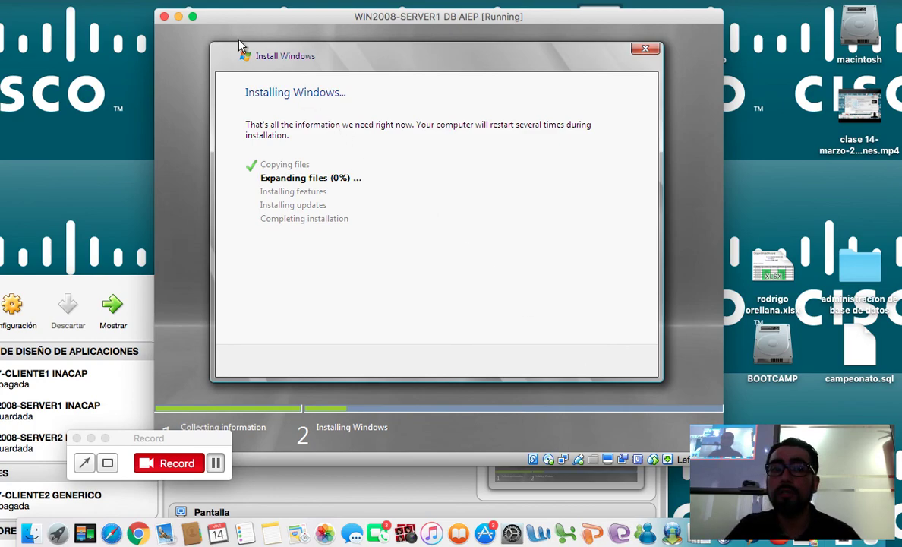
Step: Close the WIN2008-SERVER1 DB AIEP virtual machine with its machine state saved
left_click(162, 21)
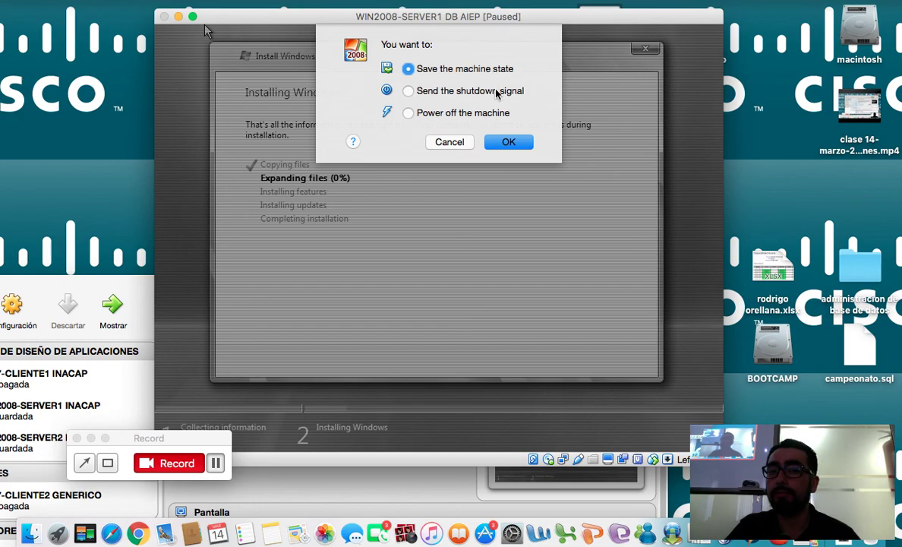
left_click(449, 142)
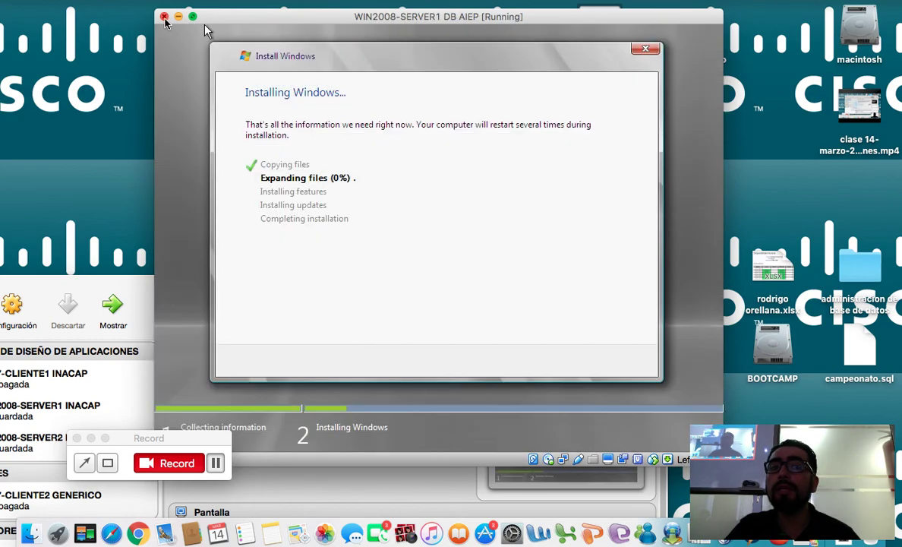
left_click(163, 20)
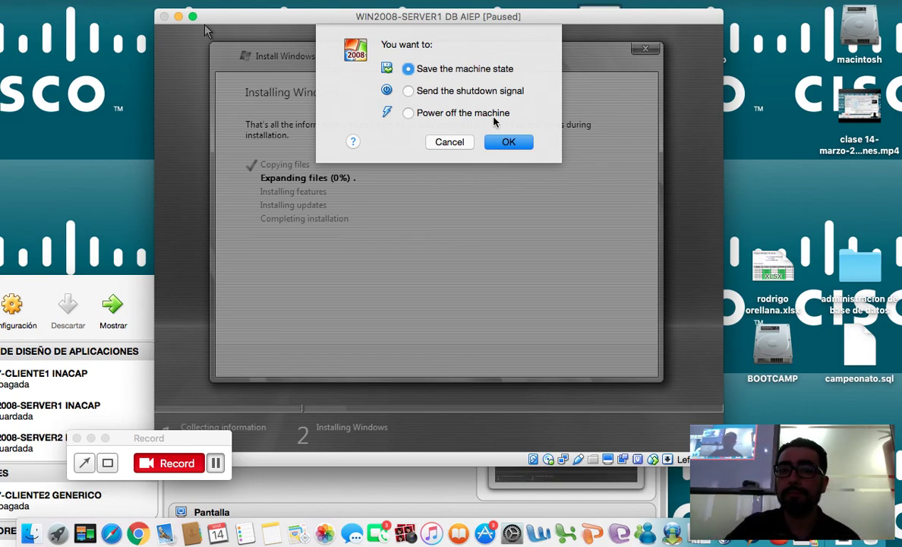
left_click(509, 142)
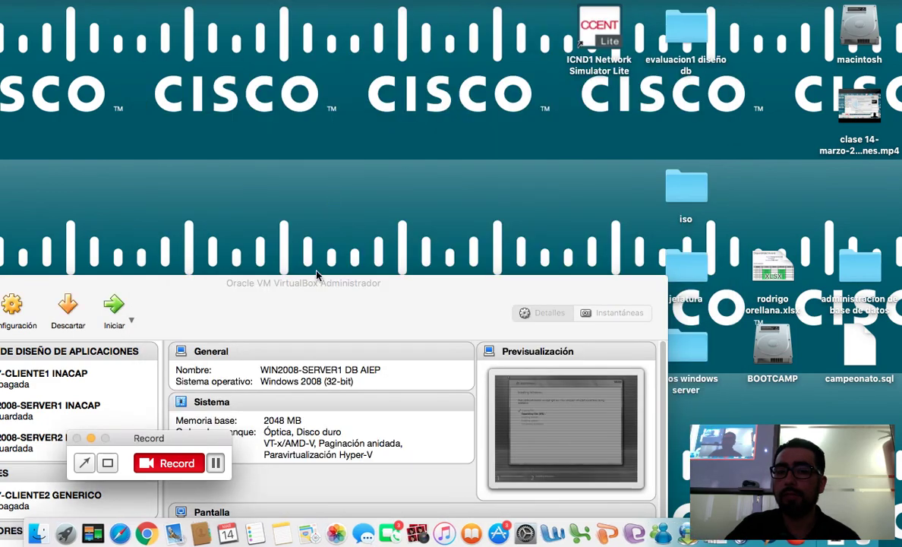
left_click(448, 1)
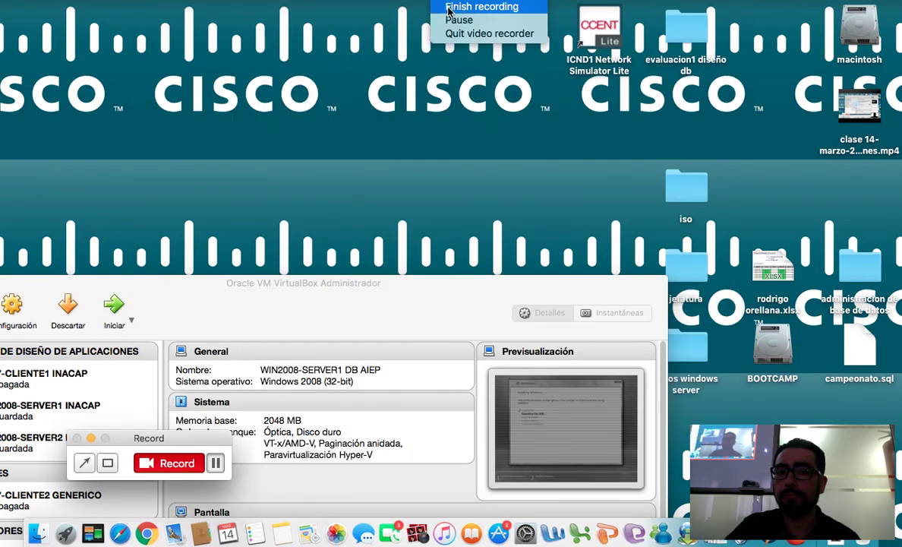